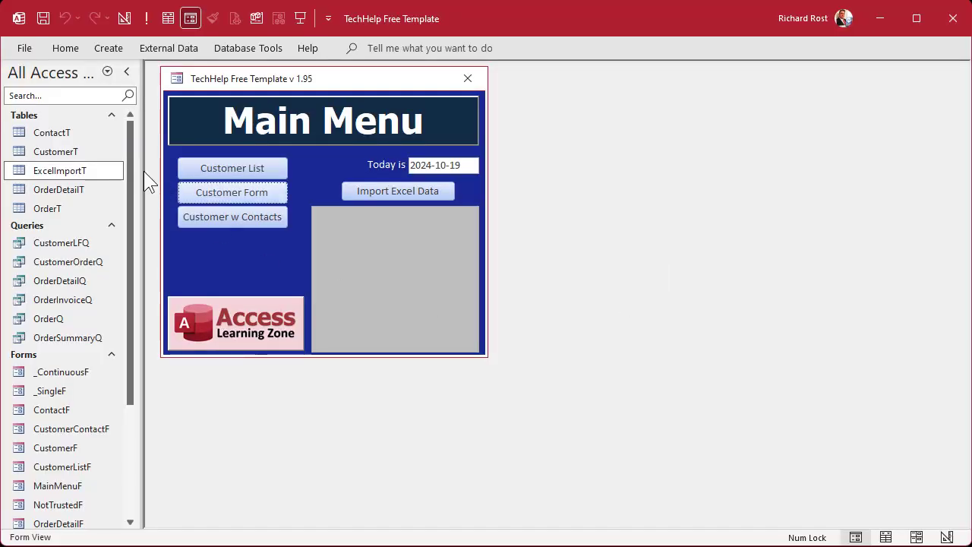
# Step: Inspect the ExcelImportT table's dated records and the blank and Count rows at its end, closing the table when done
pyautogui.doubleClick(65, 173)
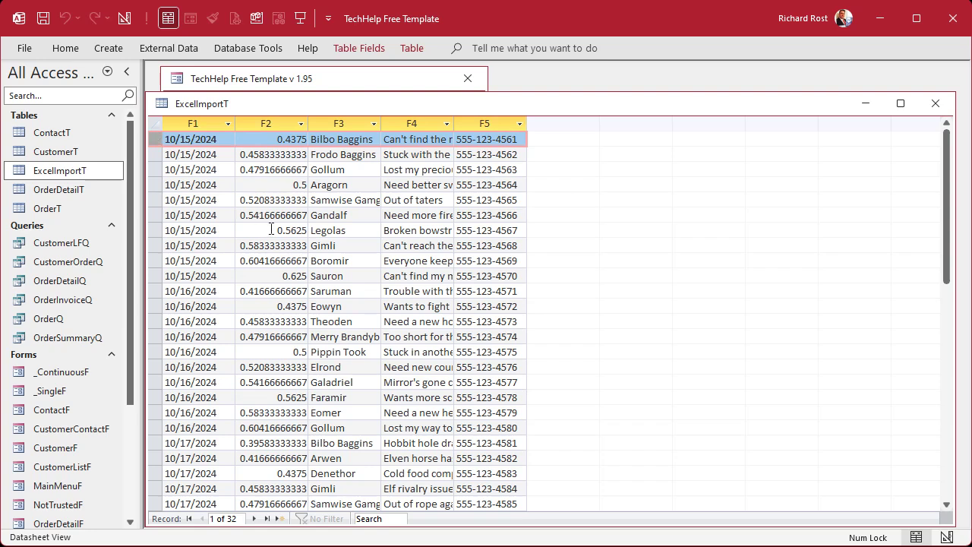
pyautogui.click(200, 139)
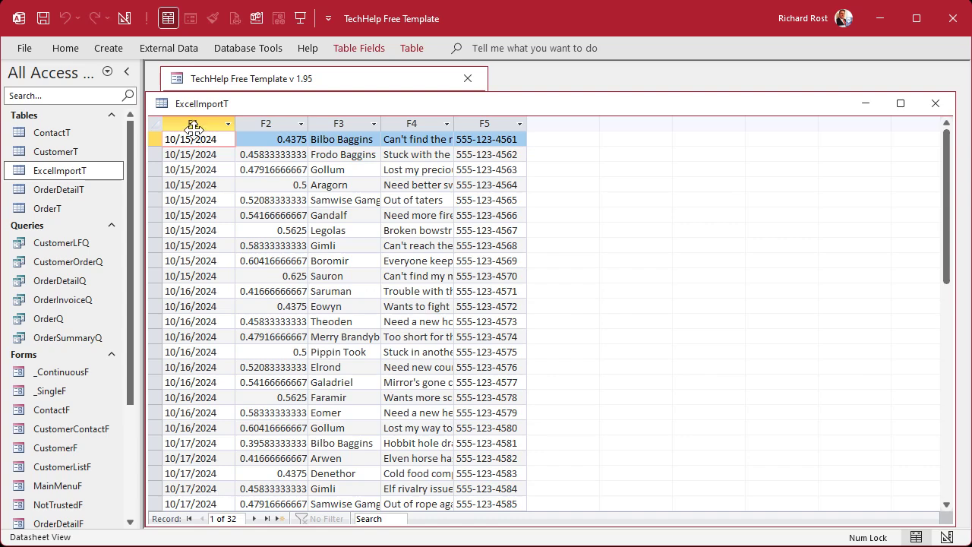
pyautogui.scroll(-5, 192, 128)
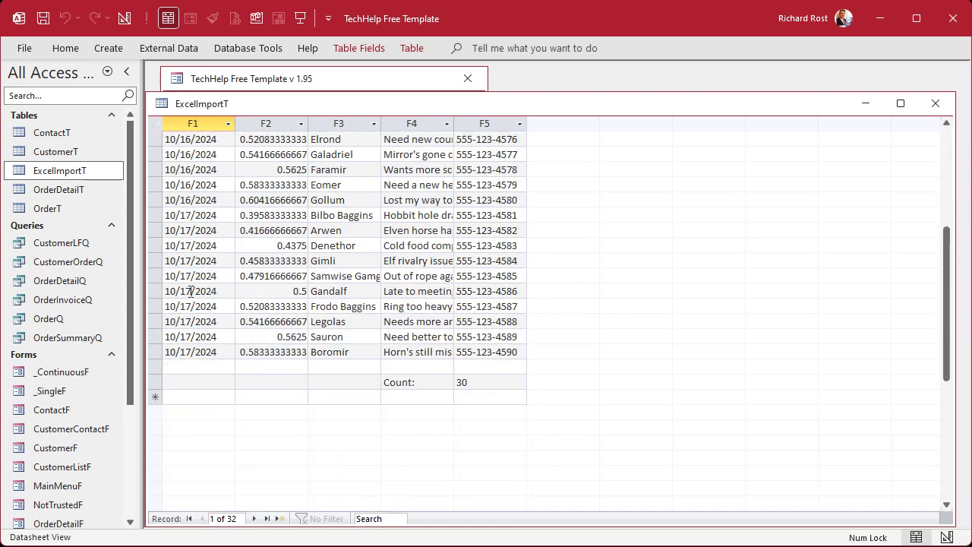
pyautogui.click(195, 352)
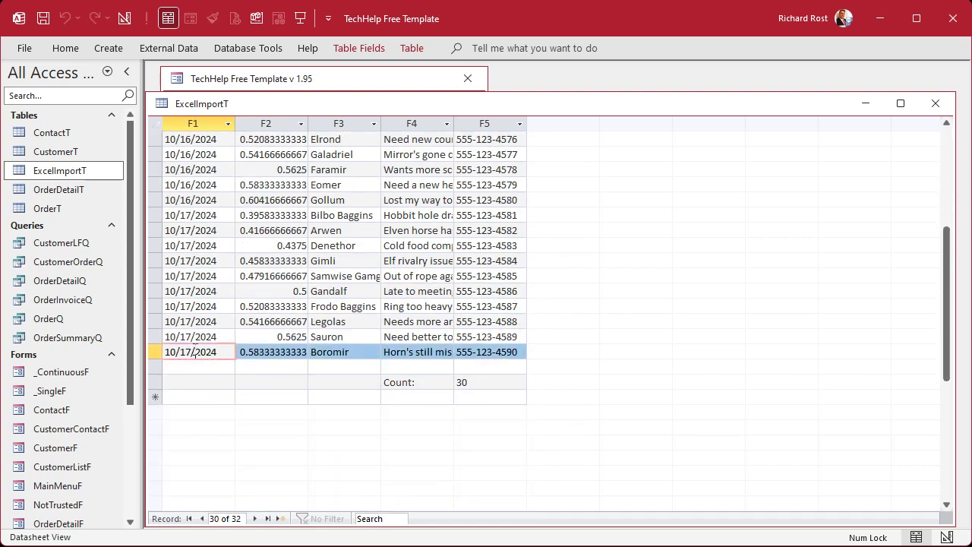
pyautogui.click(154, 368)
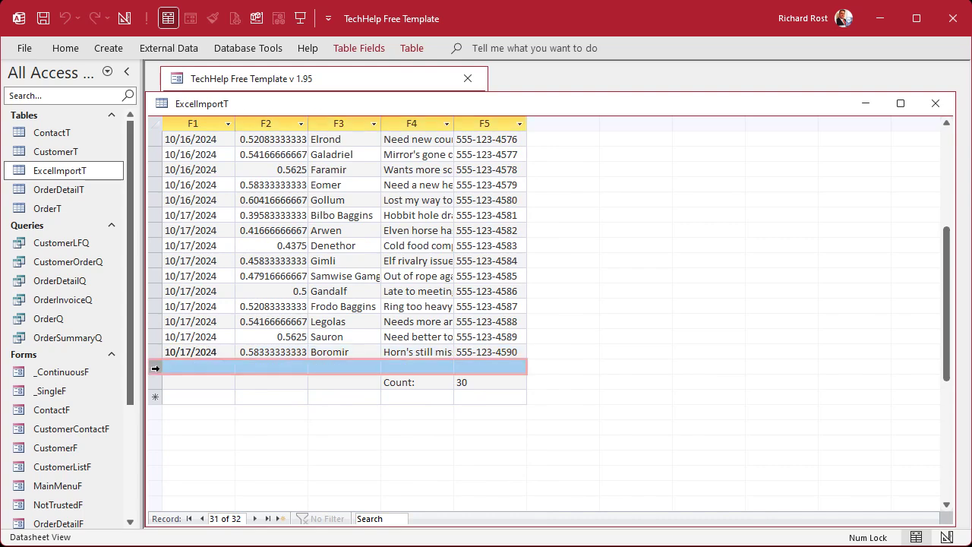
pyautogui.moveTo(155, 368); pyautogui.dragTo(153, 420)
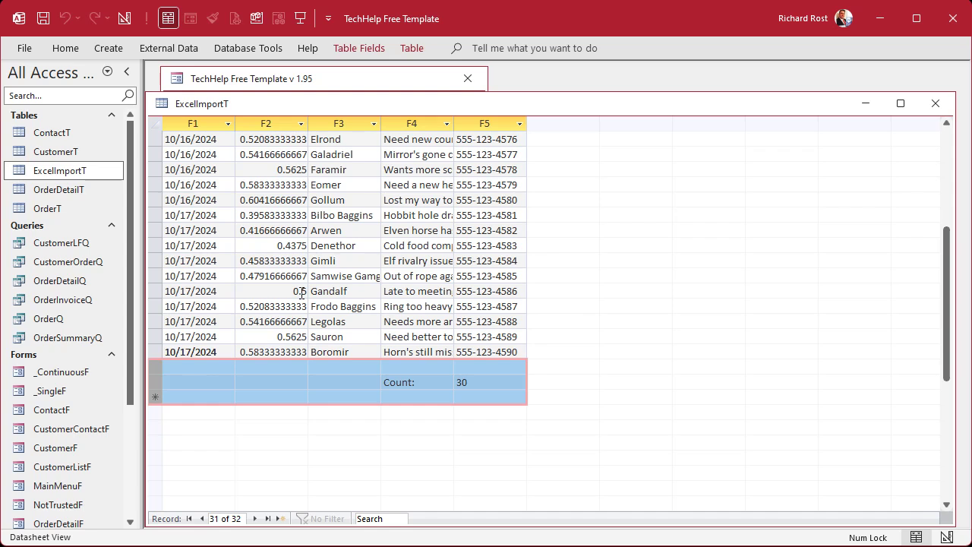
pyautogui.click(935, 103)
pyautogui.click(256, 19)
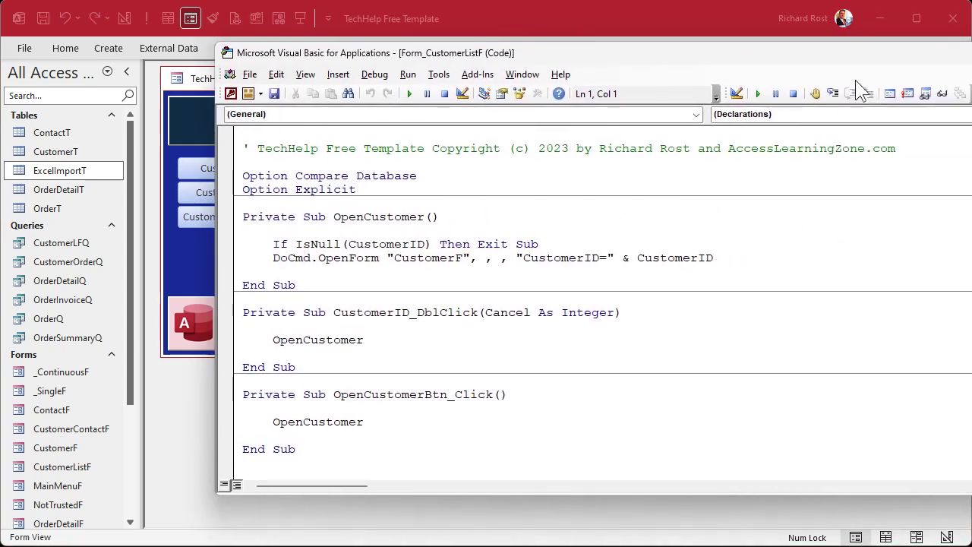
pyautogui.click(502, 21)
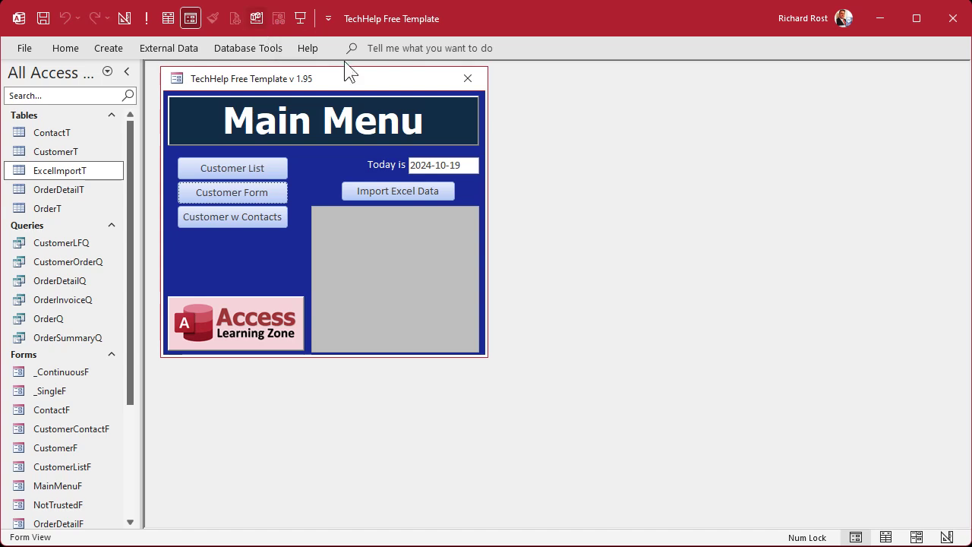
pyautogui.hotkey('alt', 'F11')
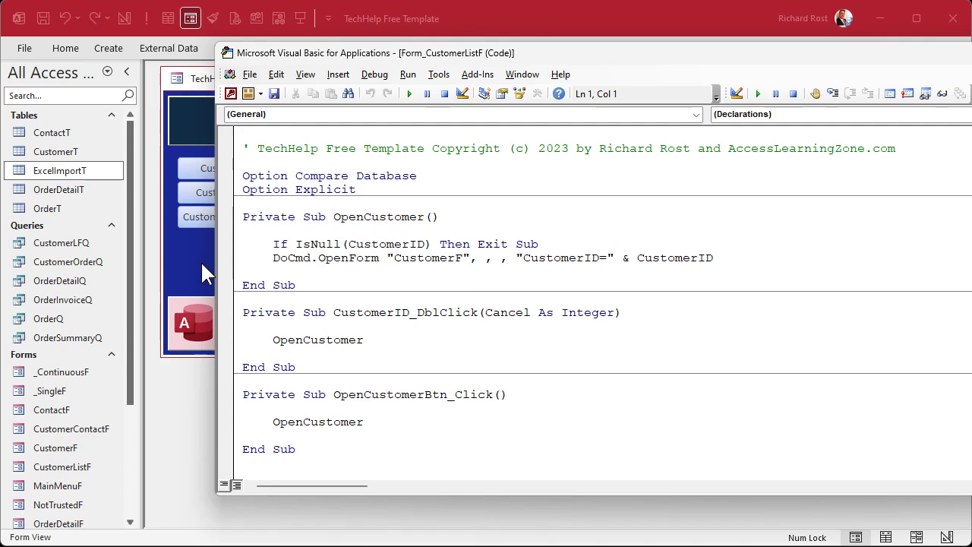
pyautogui.hotkey('alt', 'F11')
# Step: Open MainMenuF in Design View and bring up its code at the HelloWorldBtn_Click import procedure, down to the rs.Close line
pyautogui.rightClick(353, 78)
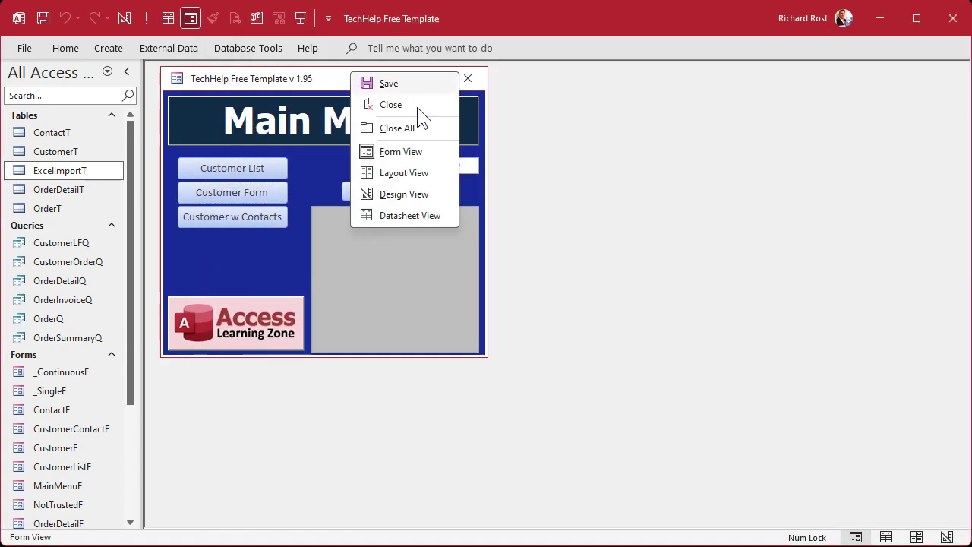
pyautogui.click(422, 196)
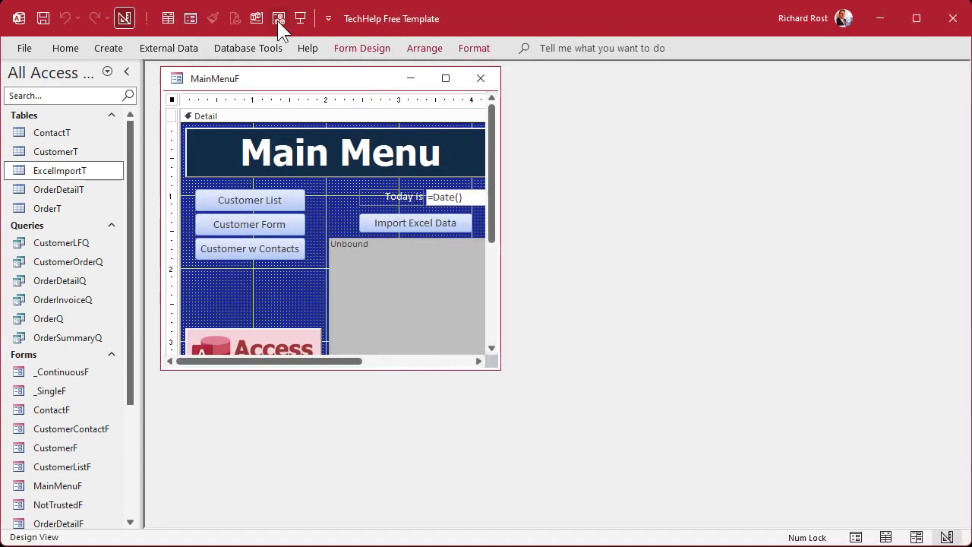
pyautogui.click(279, 20)
pyautogui.scroll(-13, 410, 271)
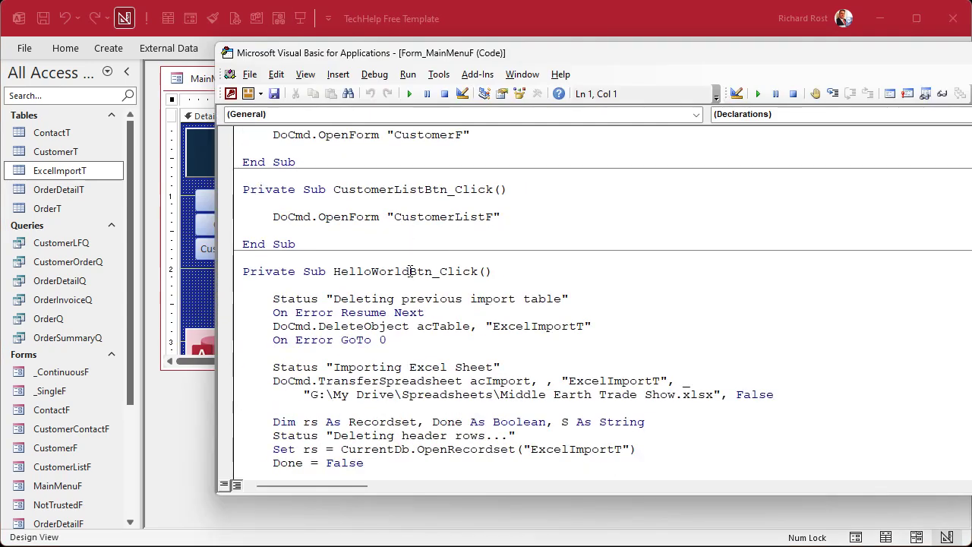
pyautogui.scroll(4, 410, 271)
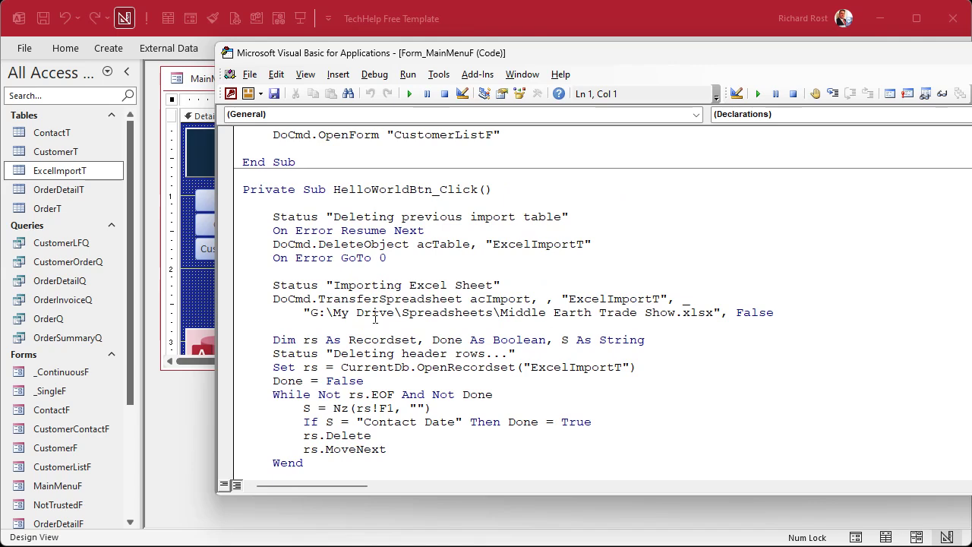
pyautogui.scroll(-2, 373, 312)
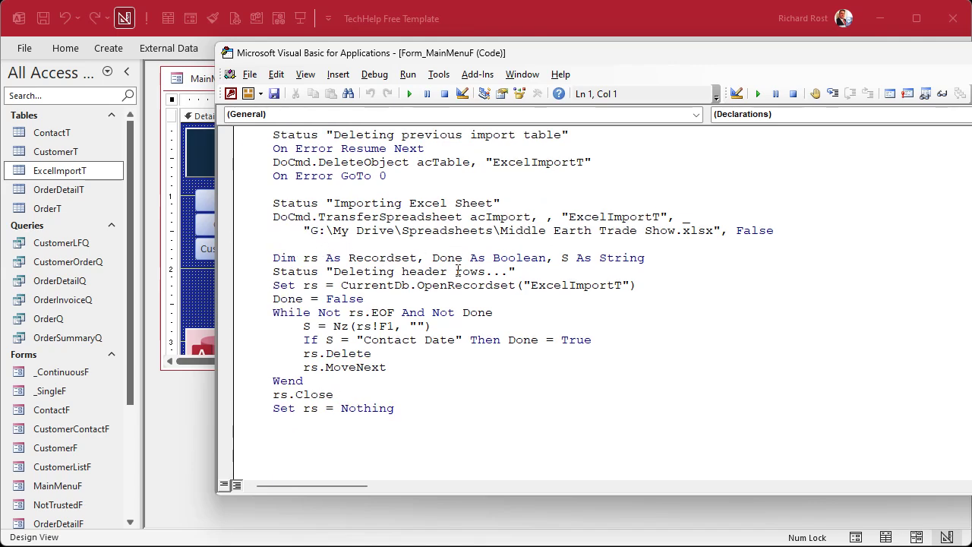
pyautogui.doubleClick(310, 396)
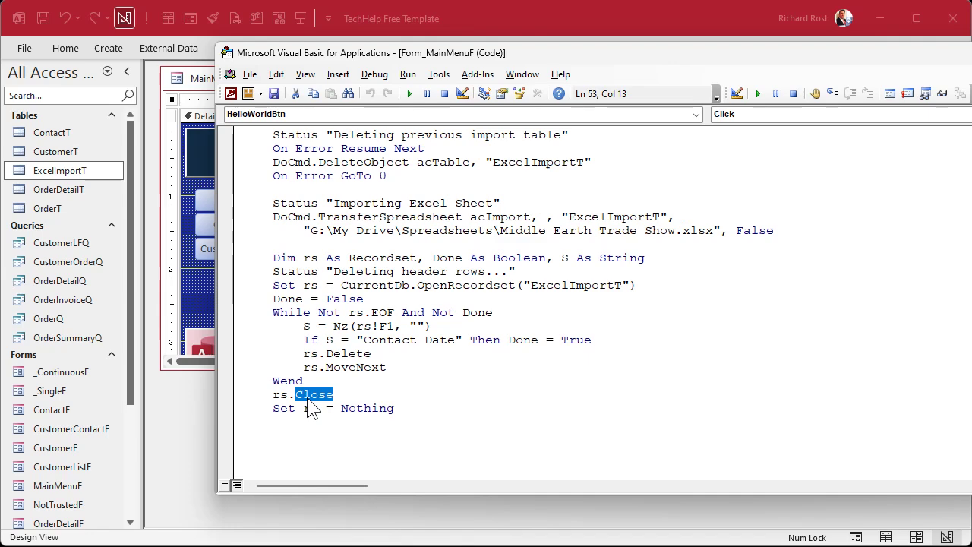
pyautogui.click(307, 400)
pyautogui.moveTo(334, 395); pyautogui.dragTo(264, 403)
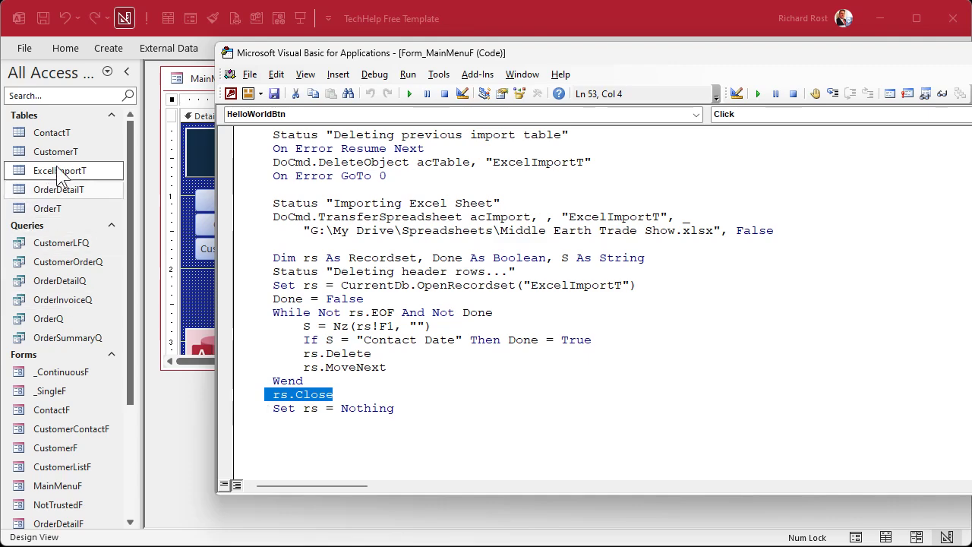
# Step: Check the ExcelImportT table for the first blank row after the dated records, and return to the MainMenuF code
pyautogui.doubleClick(83, 170)
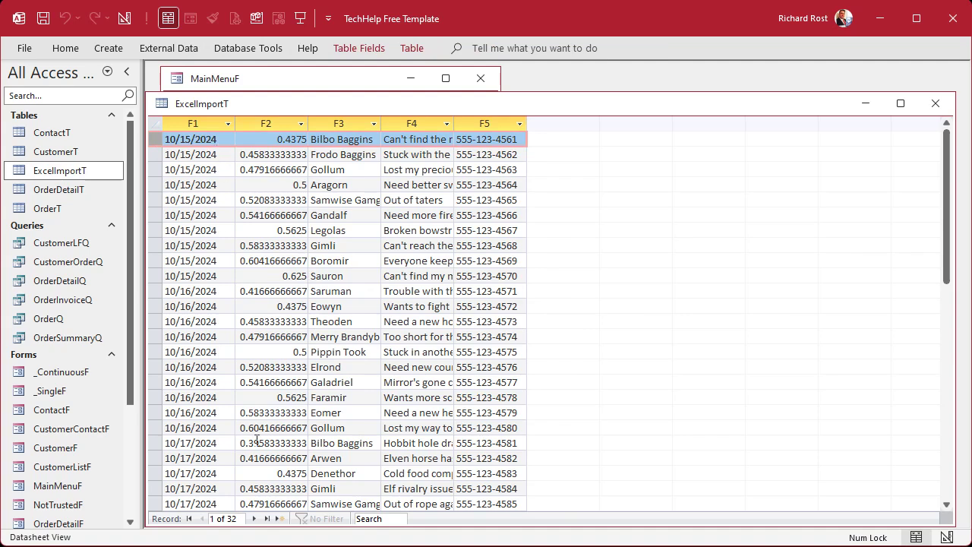
pyautogui.scroll(-6, 258, 425)
pyautogui.click(202, 324)
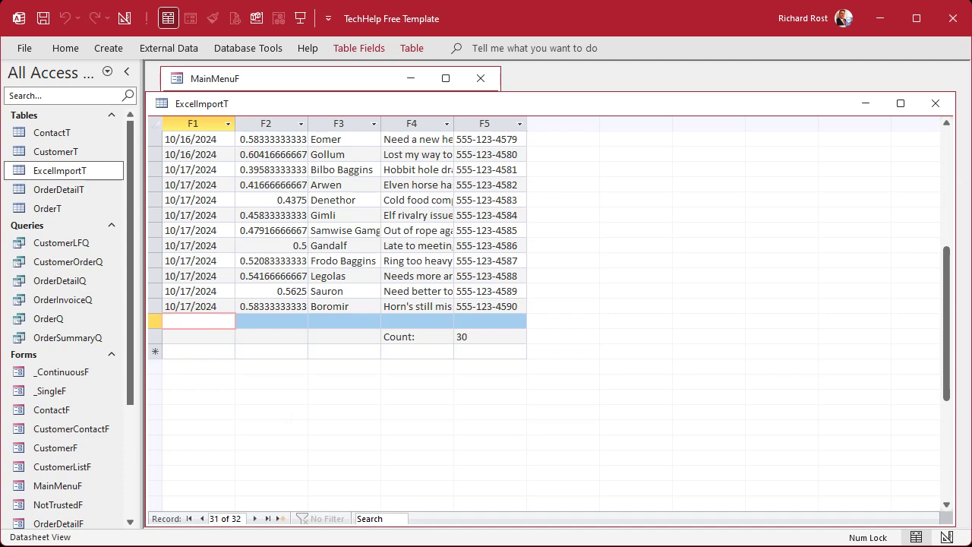
pyautogui.hotkey('alt', 'F11')
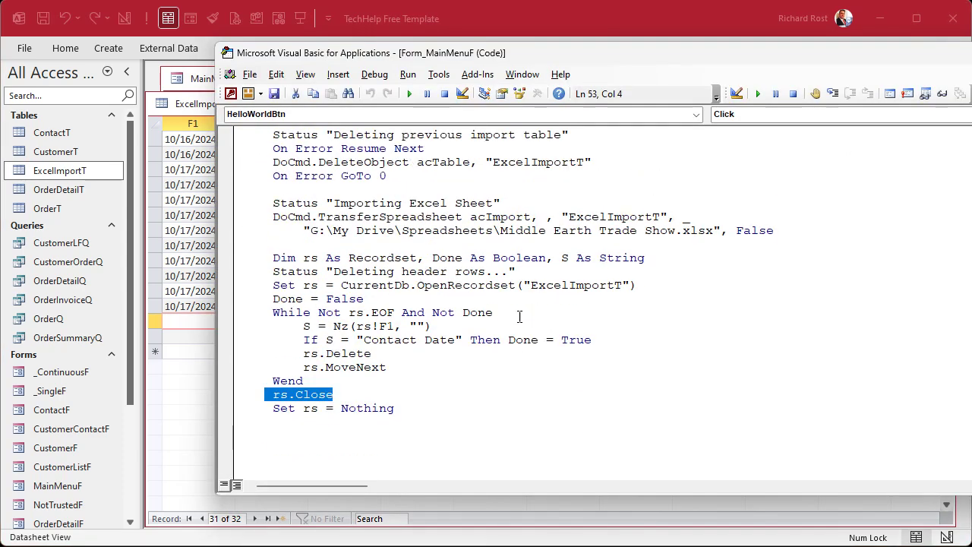
# Step: Add the comment "' IMPORTING SHEET" above the "Importing Excel Sheet" status line in HelloWorldBtn_Click
pyautogui.click(408, 433)
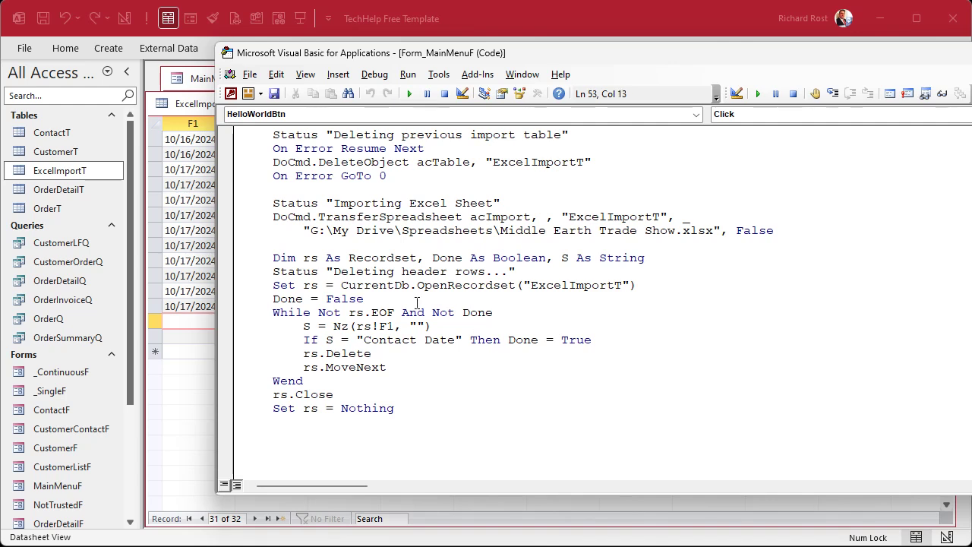
pyautogui.click(397, 248)
pyautogui.click(415, 187)
pyautogui.press('Return')
pyautogui.write("' ")
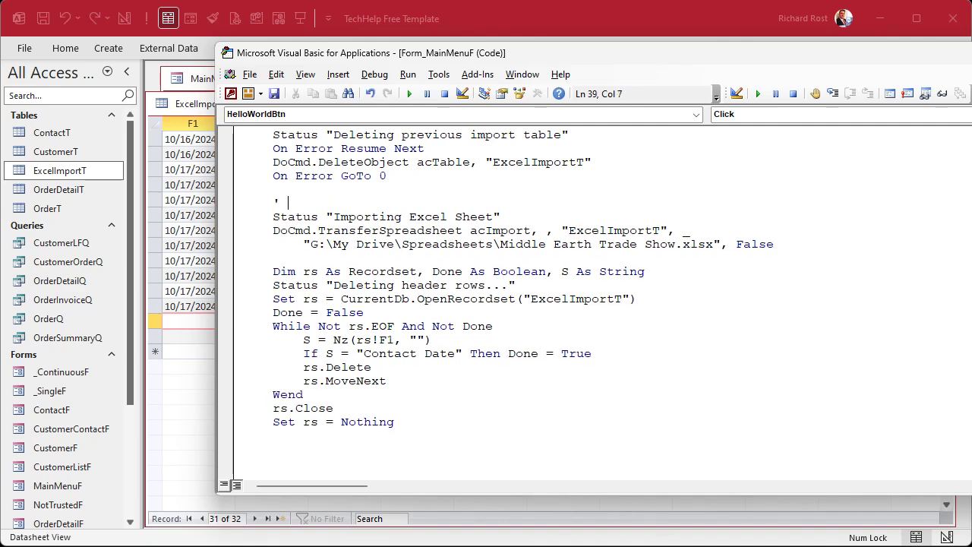
pyautogui.write('IMPORTING SHEET')
# Step: Add the comment "' DELETING HEADER ROWS" above the Dim rs line that starts the header-deletion block
pyautogui.press('Down')
pyautogui.press('Down')
pyautogui.press('Down')
pyautogui.press('Down')
pyautogui.press('Return')
pyautogui.press('BackSpace')
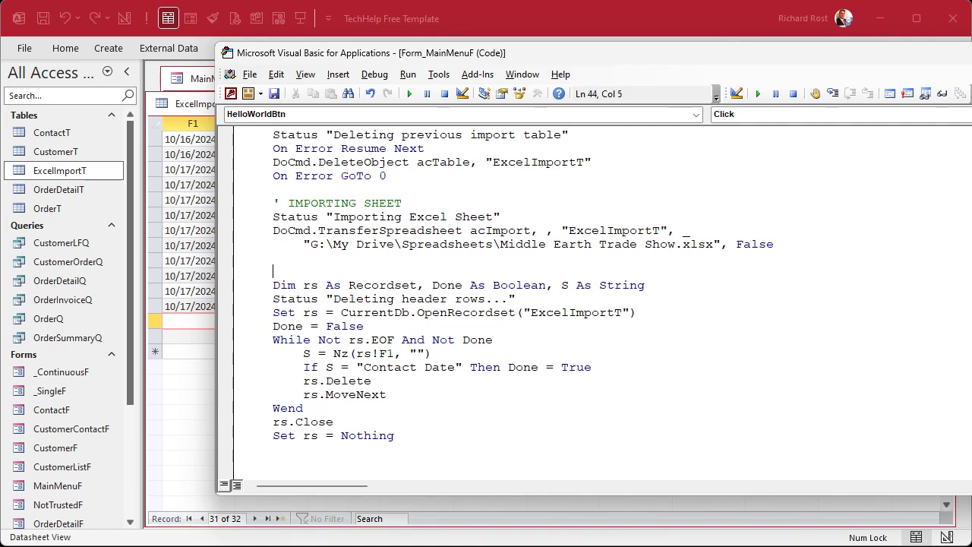
pyautogui.write("' DELETING HEAD")
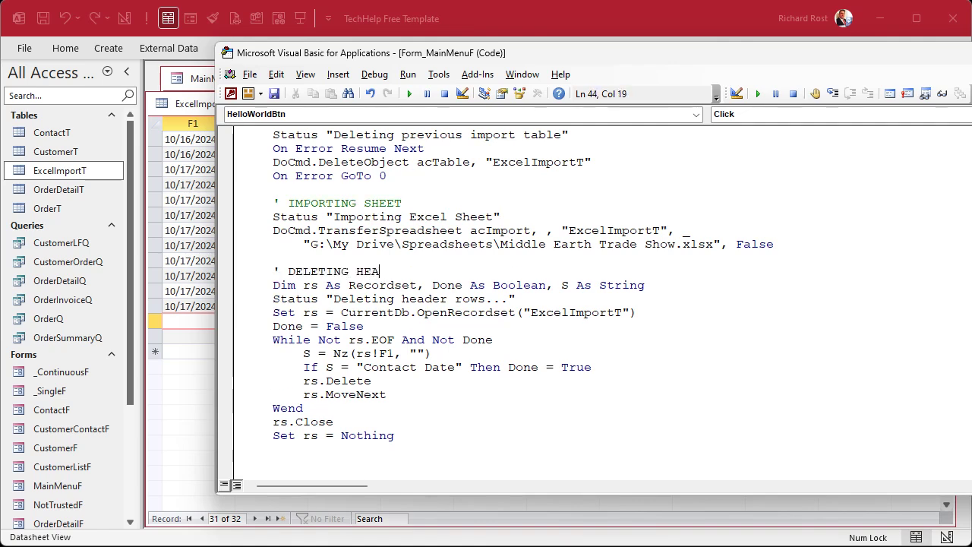
pyautogui.press('BackSpace')
pyautogui.write('ER ROWS')
# Step: Add the comment "' LOOP THRU VALID RECORDS W DATES" below the Set rs = Nothing line, leaving a blank line between them
pyautogui.press('Down')
pyautogui.press('Down')
pyautogui.press('Down')
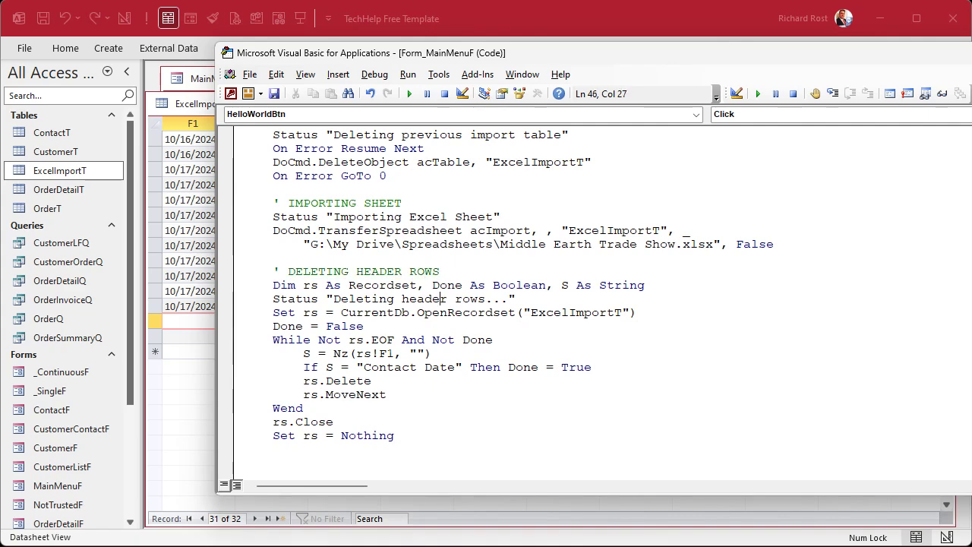
pyautogui.scroll(-2, 401, 322)
pyautogui.click(357, 369)
pyautogui.press('Return')
pyautogui.write("' ")
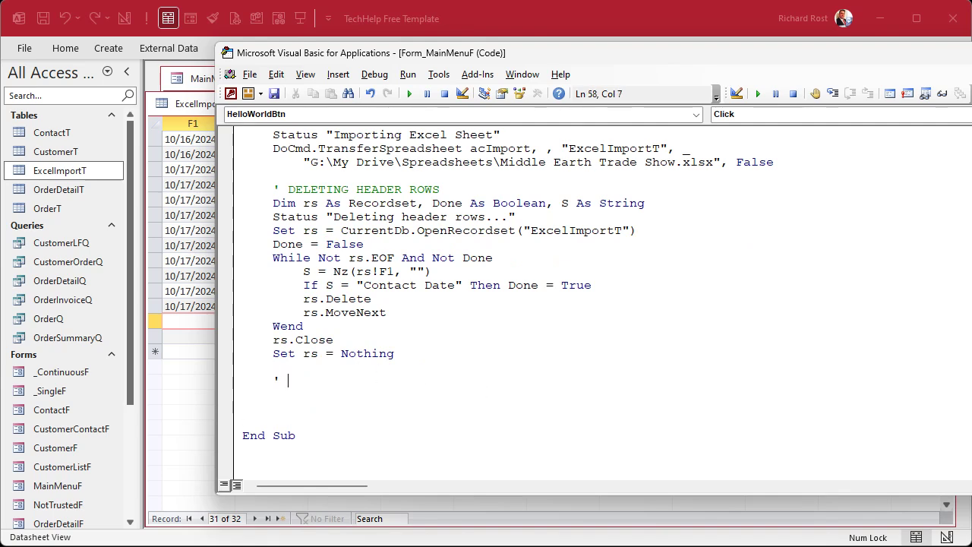
pyautogui.write('LOOP THRU VALID RECORDS W DATES')
pyautogui.press('Return')
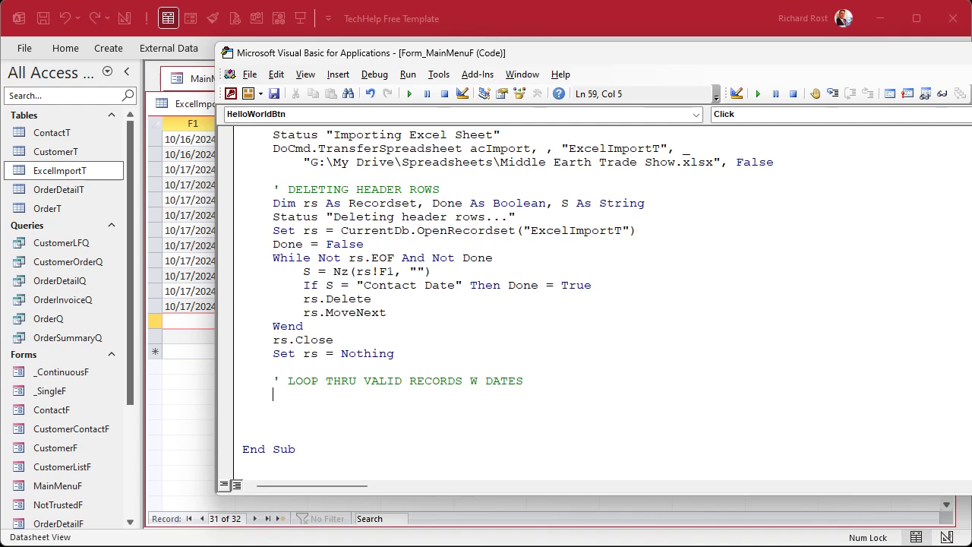
# Step: Under the new loop comment, add Status "Looping thru records" and declare FoundEnd As Boolean
pyautogui.write('status "')
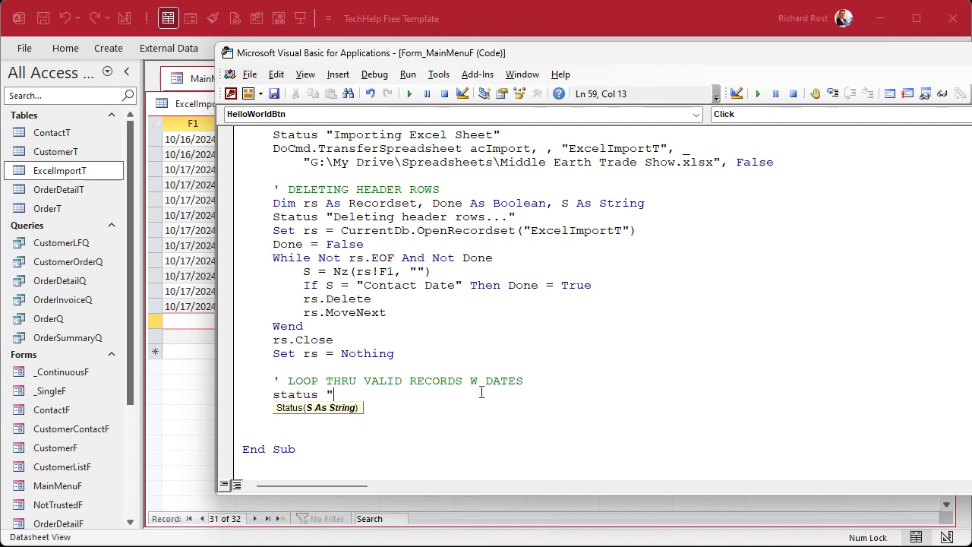
pyautogui.write('Looping thru rec')
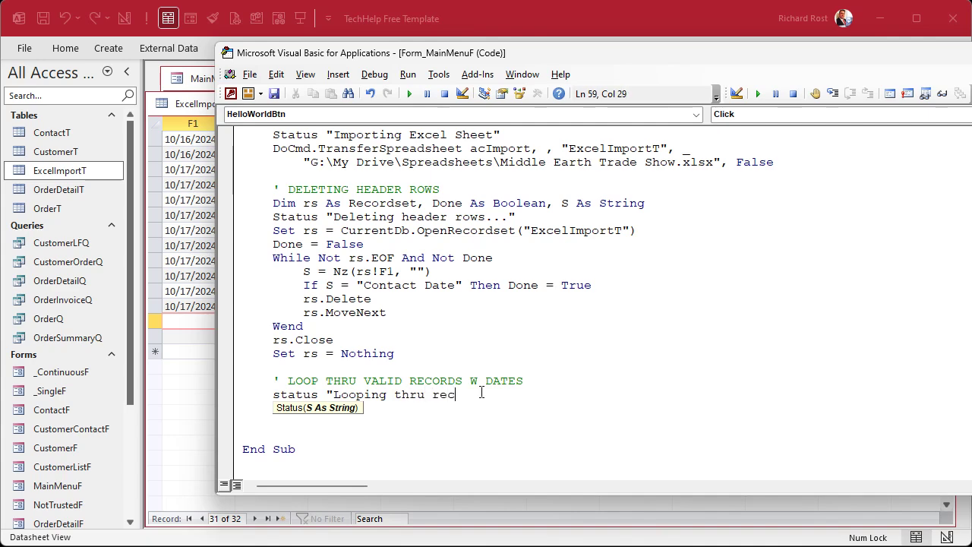
pyautogui.write('ords"')
pyautogui.press('Return')
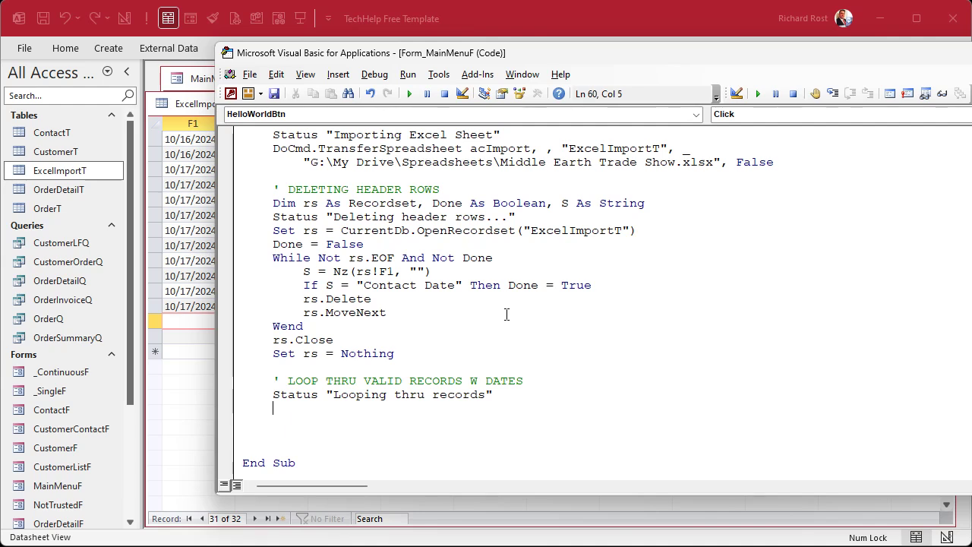
pyautogui.write('Dim FoundEnd as Boolean')
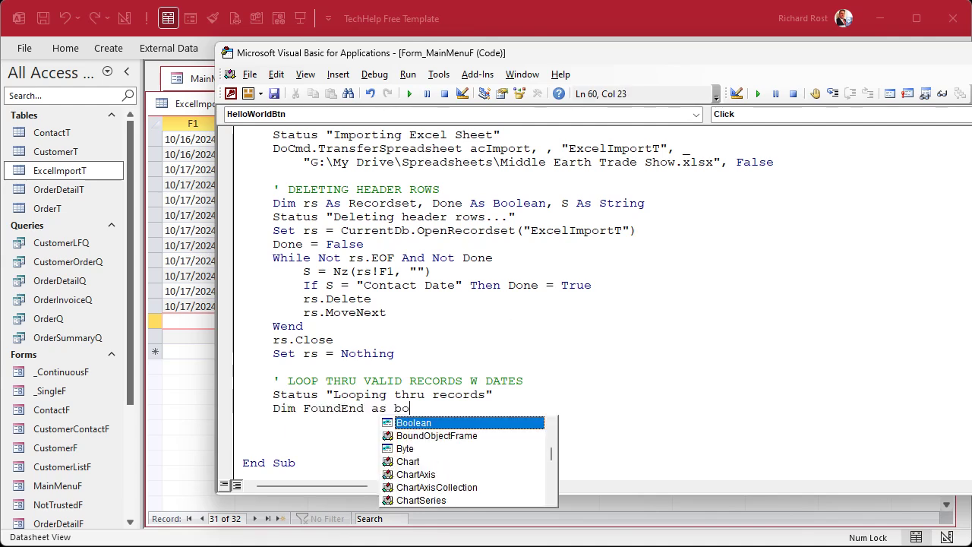
pyautogui.press('Return')
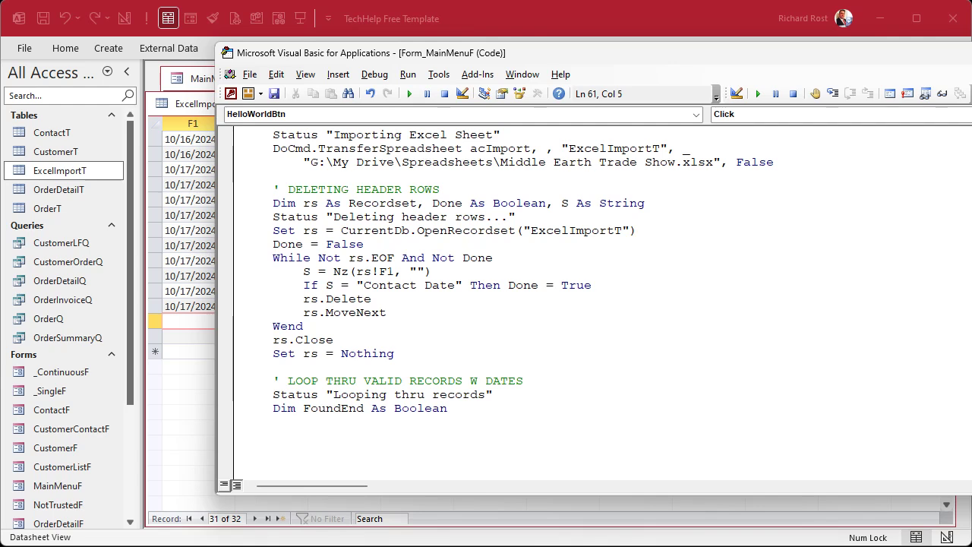
# Step: Copy the line Set rs = CurrentDb.OpenRecordset("ExcelImportT") from the header-deletion block to below the FoundEnd declaration
pyautogui.click(277, 229)
pyautogui.hotkey('shift', 'End')
pyautogui.hotkey('ctrl', 'c')
pyautogui.click(384, 423)
pyautogui.hotkey('ctrl', 'v')
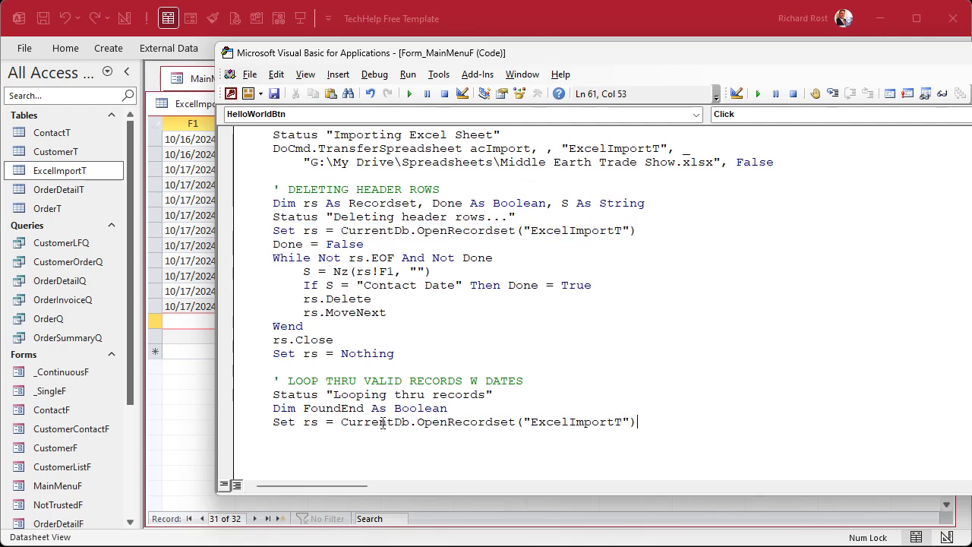
# Step: Initialise the flag with FoundEnd = False below the copied OpenRecordset line
pyautogui.press('Return')
pyautogui.write('foundend = False')
pyautogui.press('Return')
pyautogui.press('Return')
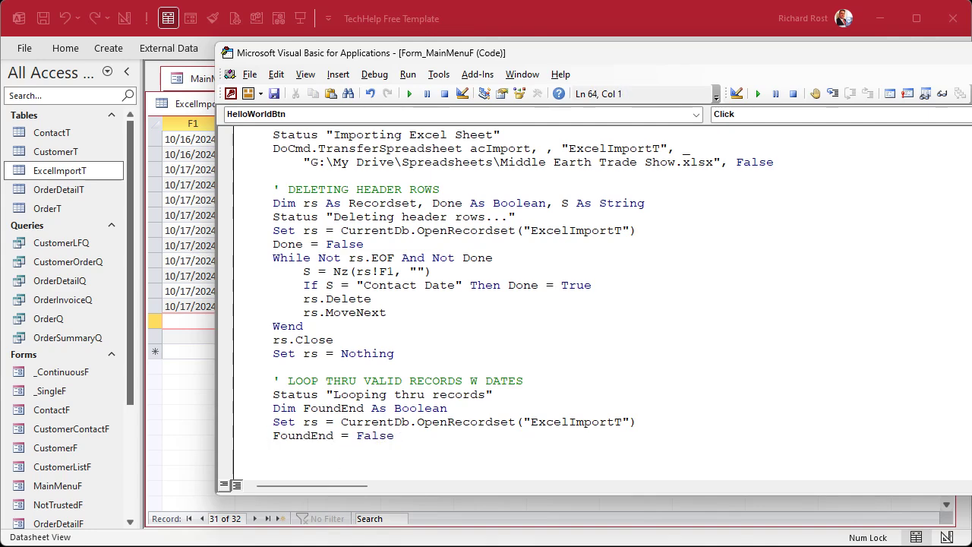
# Step: Start the record loop with While Not rs.EOF directly below the FoundEnd = False line
pyautogui.scroll(-3, 529, 359)
pyautogui.click(399, 332)
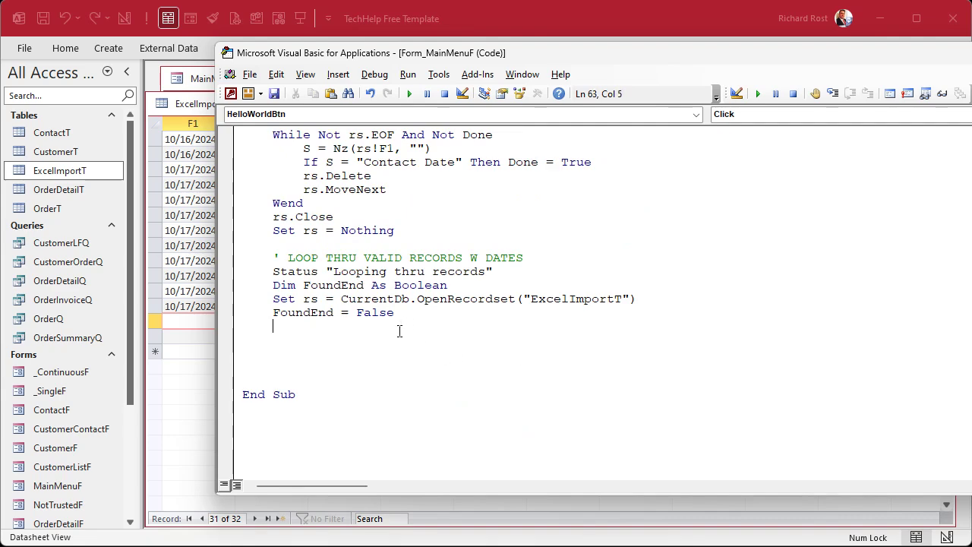
pyautogui.write('while not rs.eof')
pyautogui.press('Return')
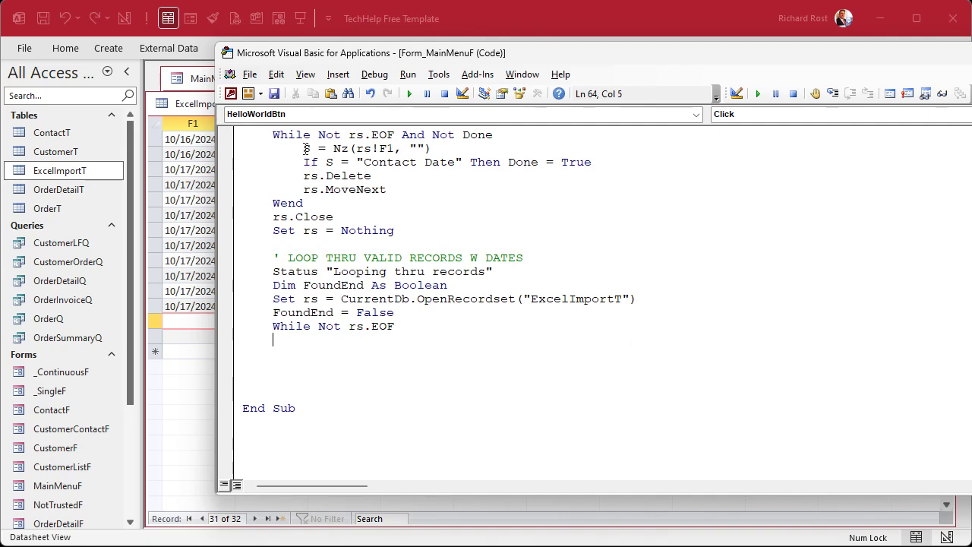
# Step: Copy the line S = Nz(rs!F1, "") from the header-deletion loop into the new record loop
pyautogui.moveTo(305, 149); pyautogui.dragTo(431, 148)
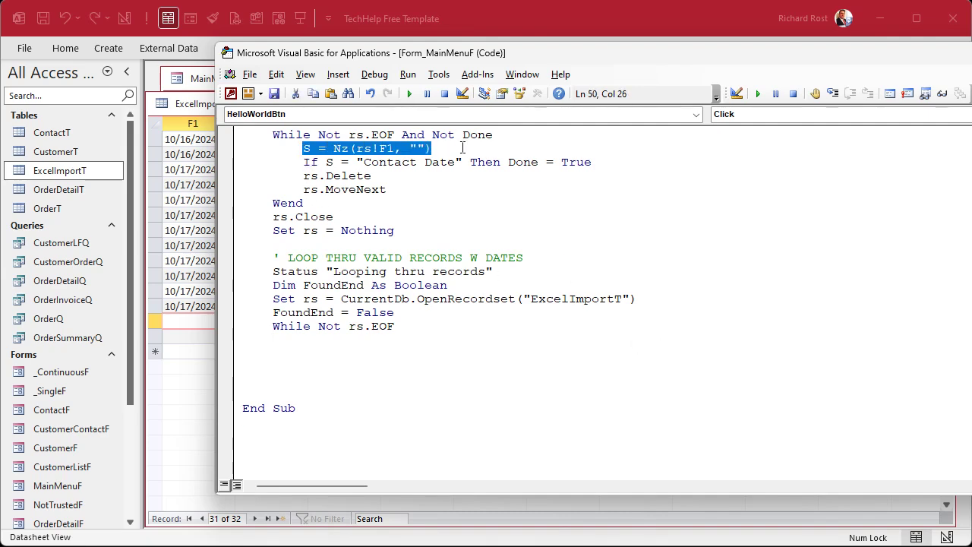
pyautogui.hotkey('ctrl', 'c')
pyautogui.click(330, 344)
pyautogui.press('Tab')
pyautogui.hotkey('ctrl', 'v')
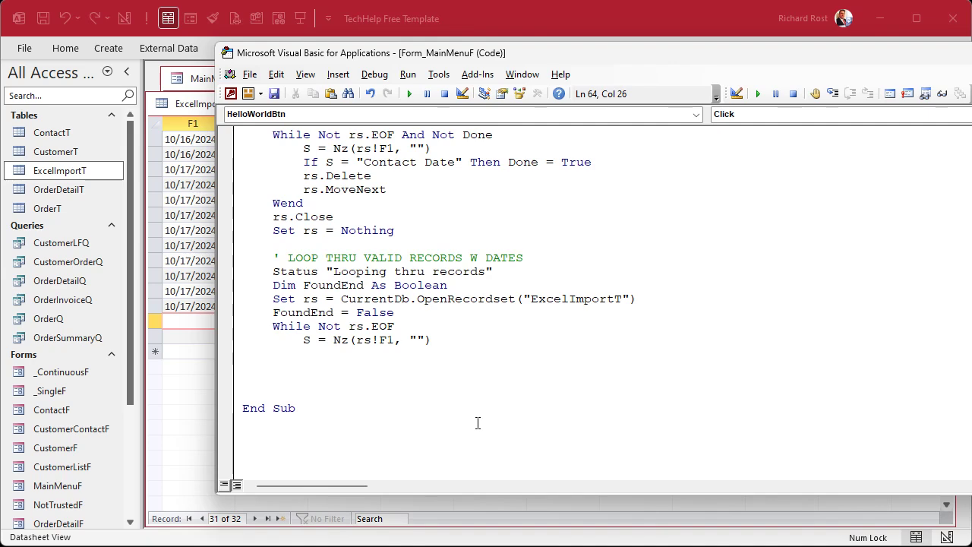
pyautogui.press('Return')
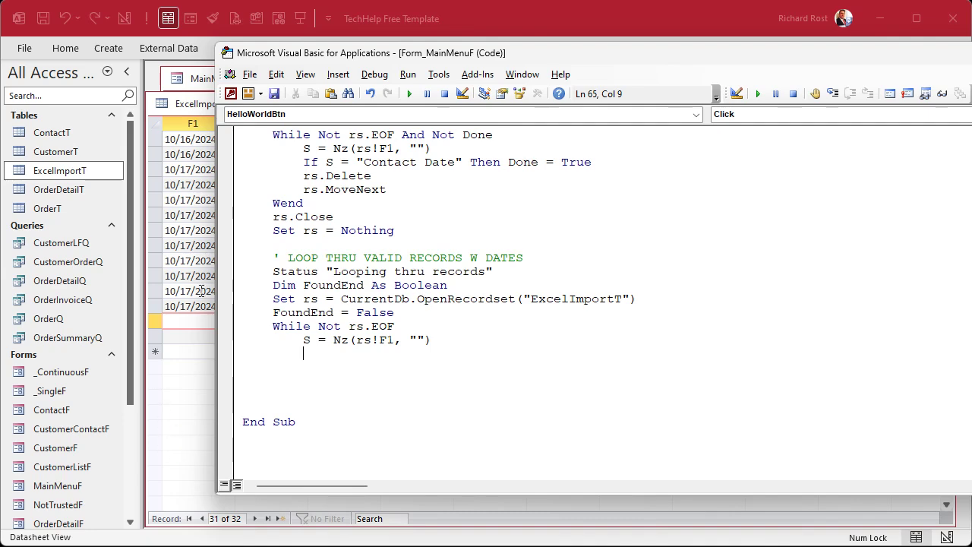
# Step: Inspect the date and time columns F1 and F2 in the ExcelImportT datasheet down to the footer rows
pyautogui.click(198, 262)
pyautogui.click(216, 125)
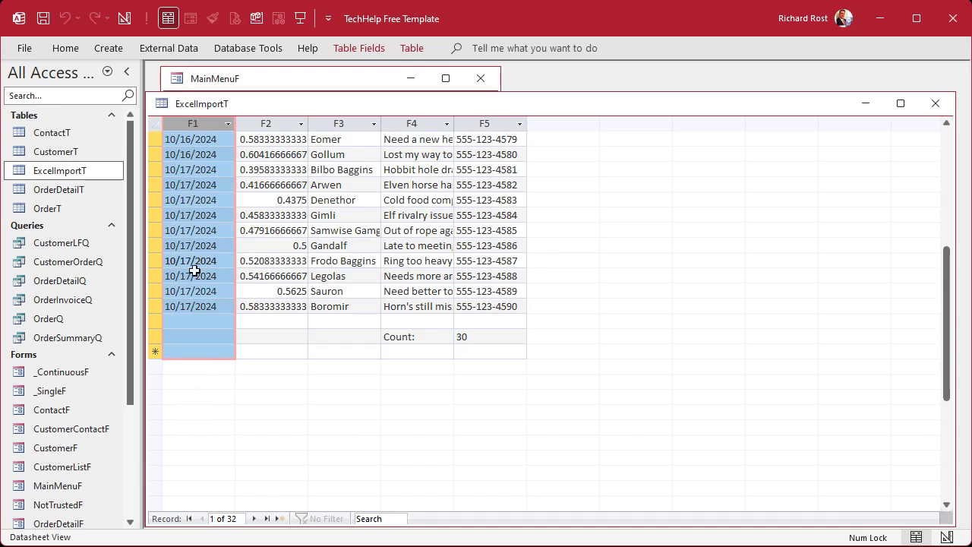
pyautogui.click(216, 185)
pyautogui.click(209, 121)
pyautogui.click(286, 121)
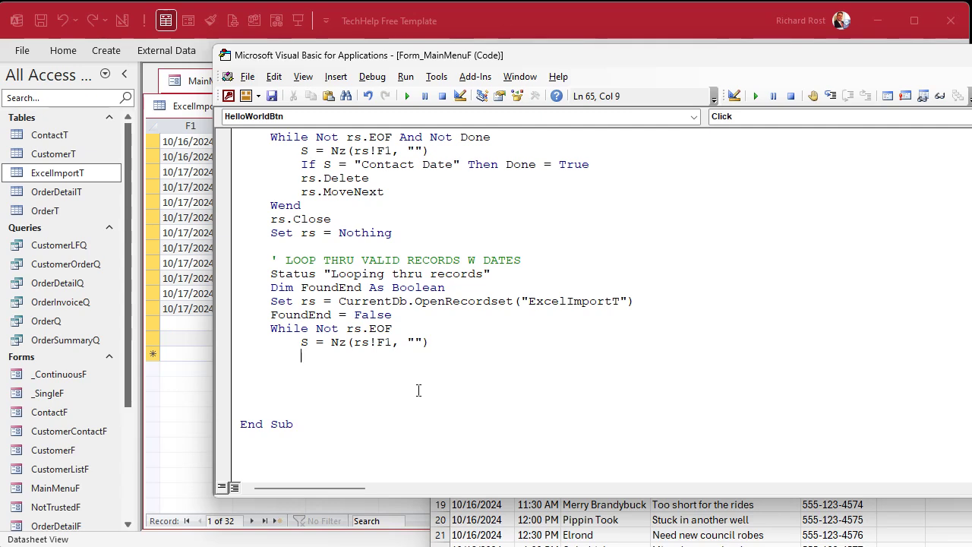
# Step: Below the copied line, add If Not IsDate(S) Then FoundEnd = True, followed by If FoundEnd Then rs.Delete
pyautogui.write('if not is')
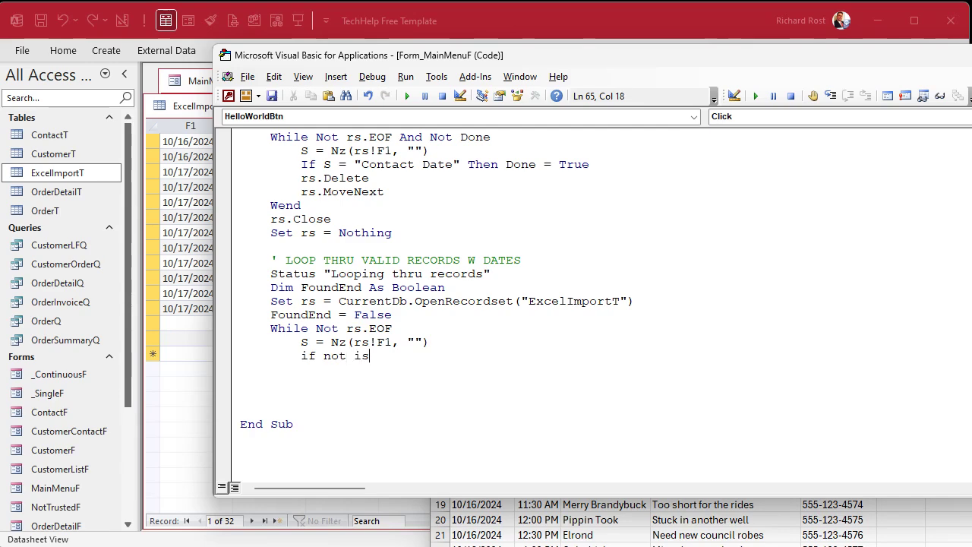
pyautogui.write('date(s) then ')
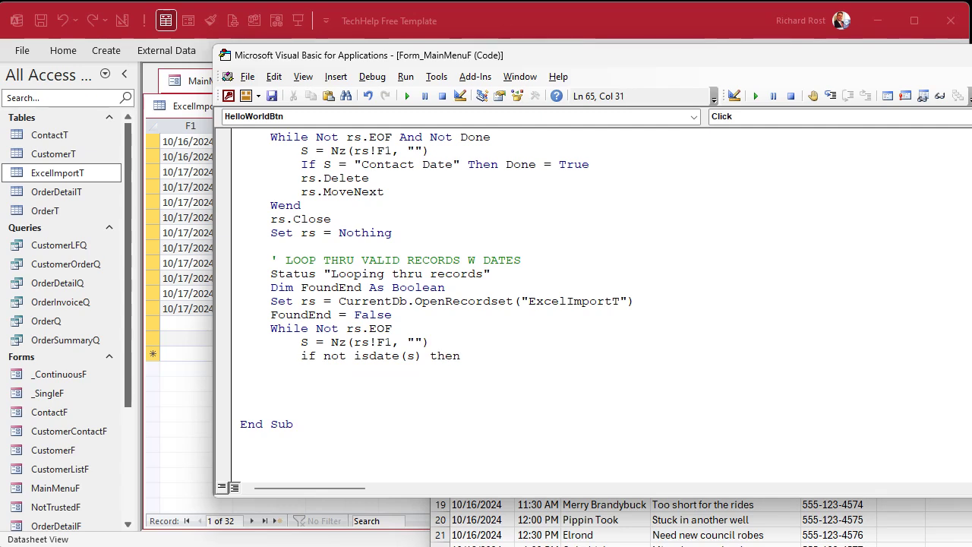
pyautogui.write('FoundEnd= True')
pyautogui.press('Return')
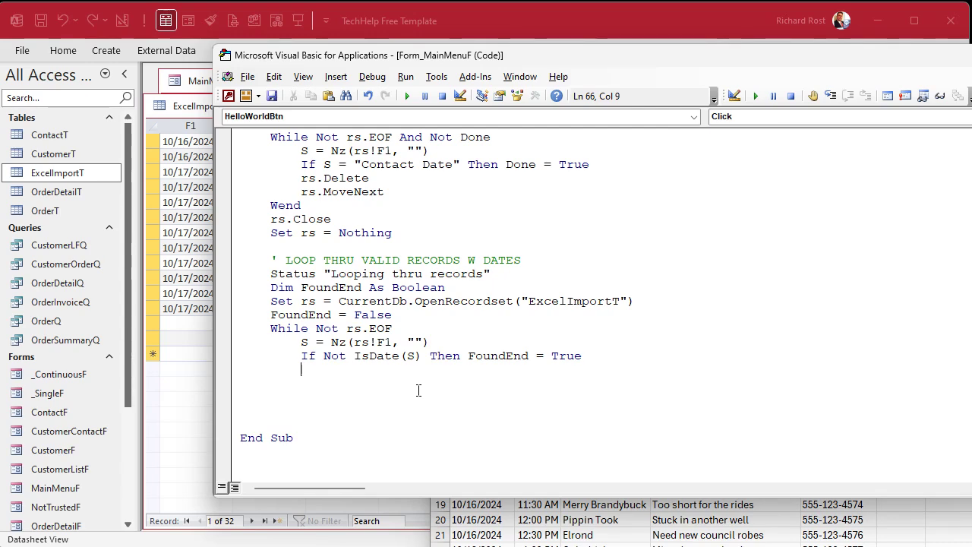
pyautogui.write('if foundend then')
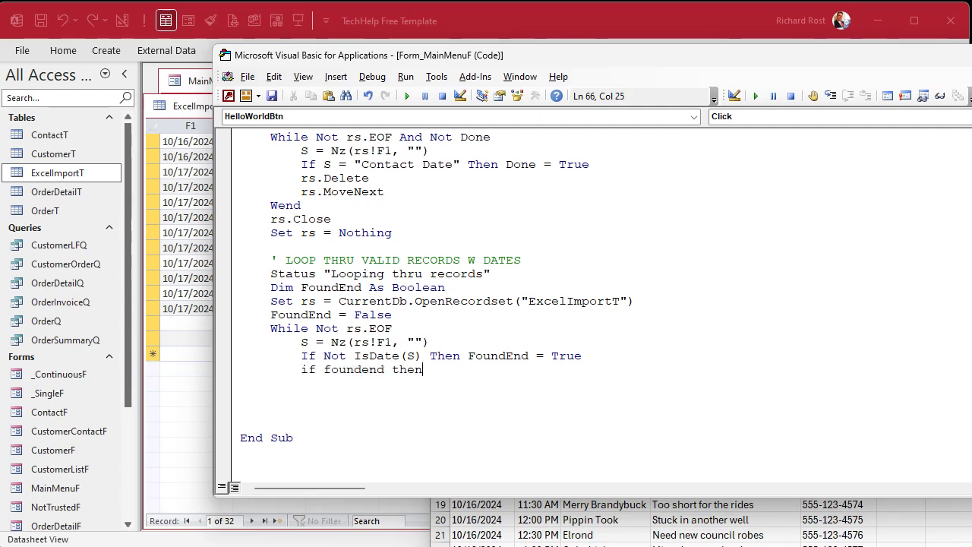
pyautogui.write(' rs.delete')
pyautogui.press('Return')
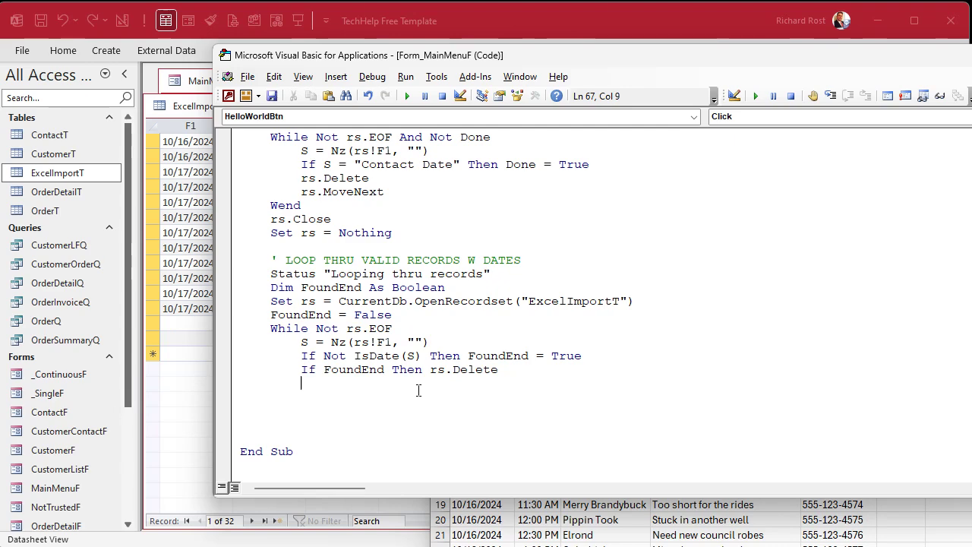
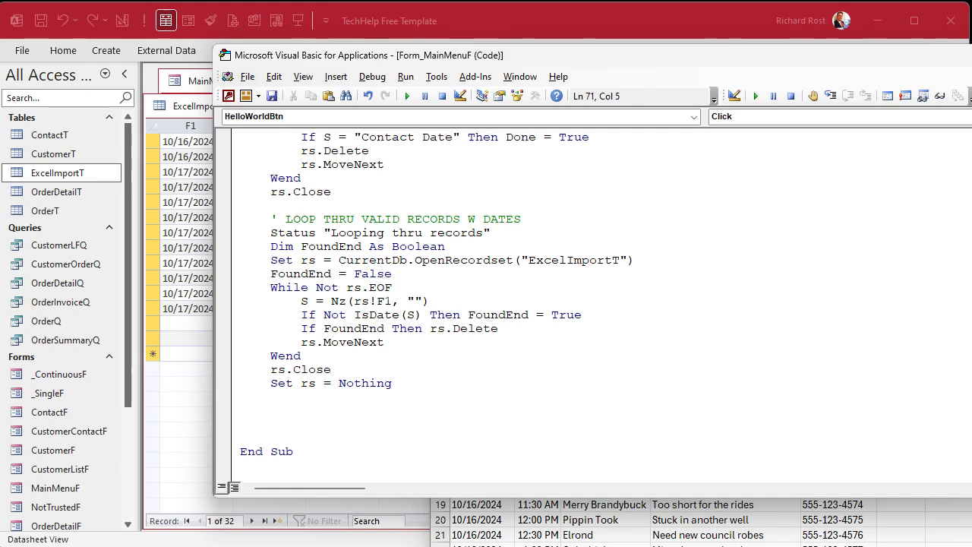
# Step: End the procedure with Status "Done" and DoCmd.OpenTable "ExcelImportT", remove the spare blank line above End Sub, and compile the code
pyautogui.write('status "Done')
pyautogui.press('Return')
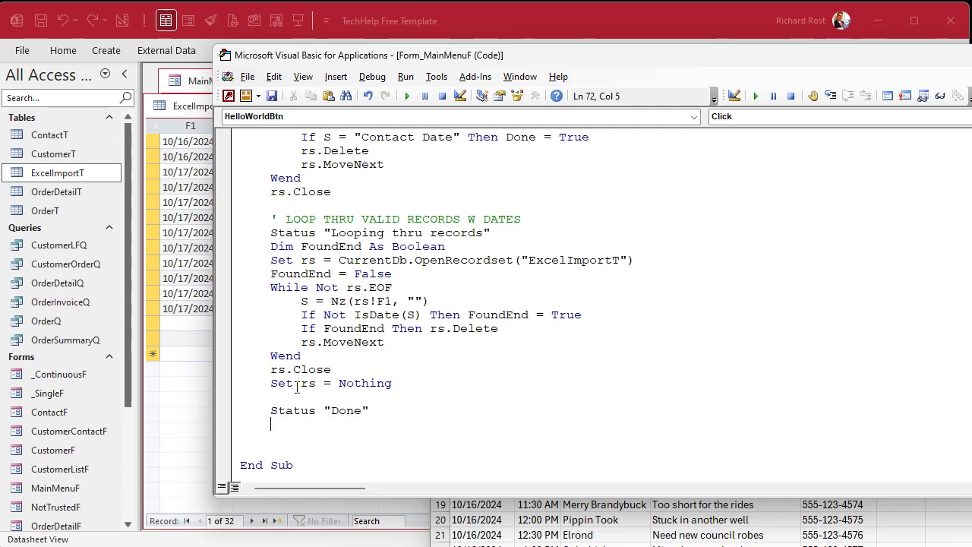
pyautogui.write('docmd.OpenTable')
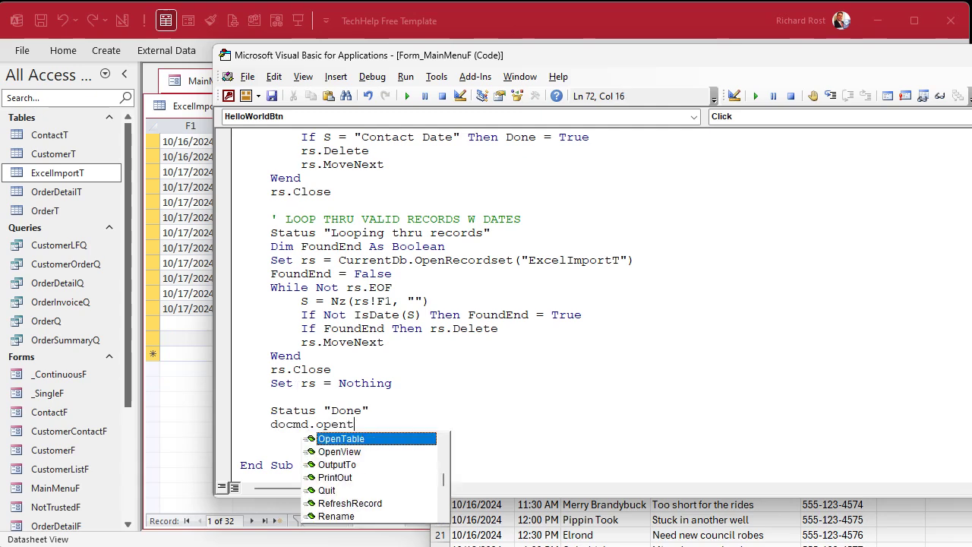
pyautogui.write(' "ExcelImportT"')
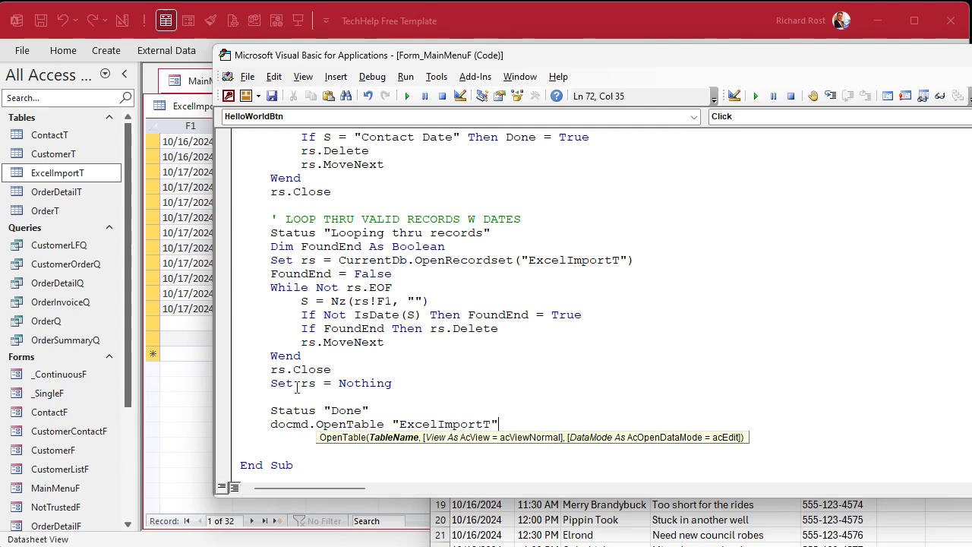
pyautogui.press('Return')
pyautogui.press('BackSpace')
pyautogui.press('Delete')
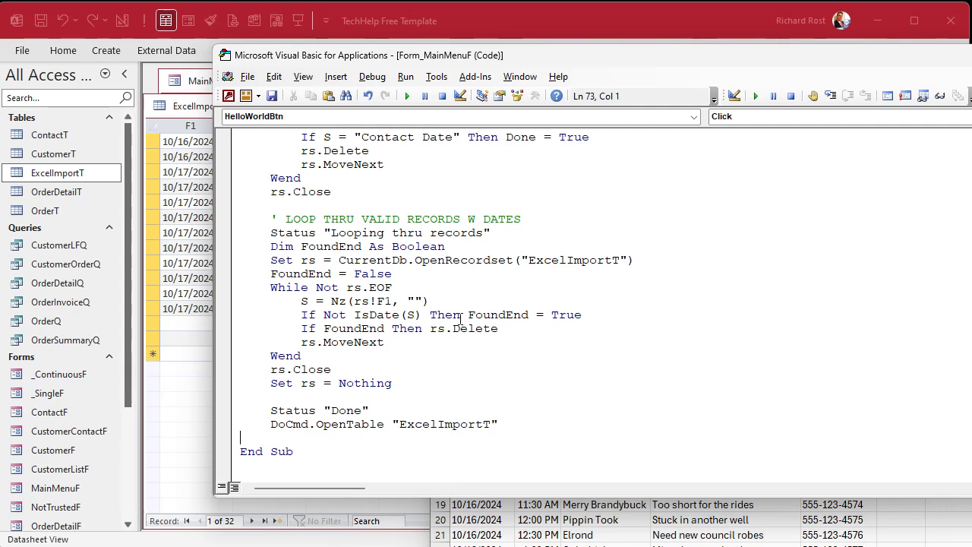
pyautogui.click(372, 76)
pyautogui.click(372, 77)
# Step: Close the ExcelImportT datasheet and MainMenuF, reopen the Main Menu form and run the Excel data import
pyautogui.click(195, 392)
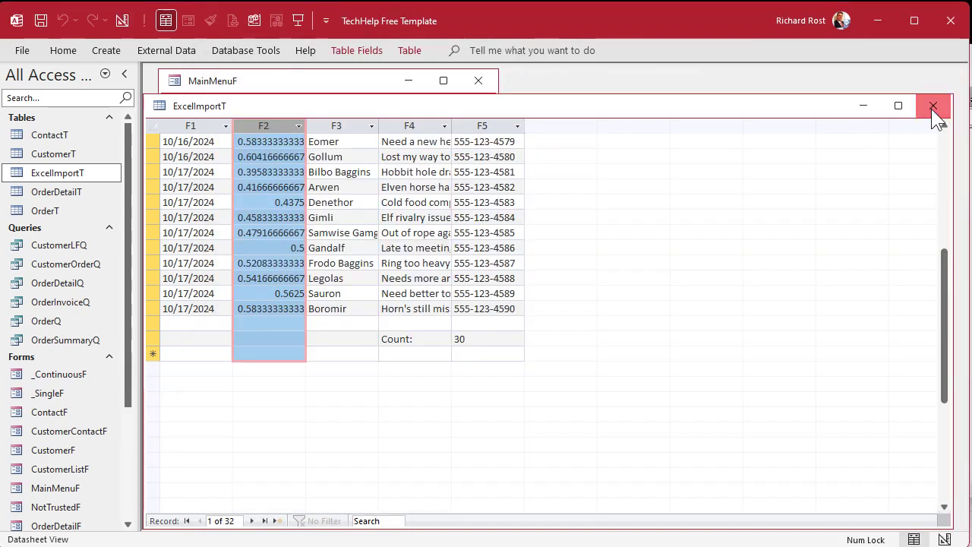
pyautogui.click(933, 109)
pyautogui.click(479, 80)
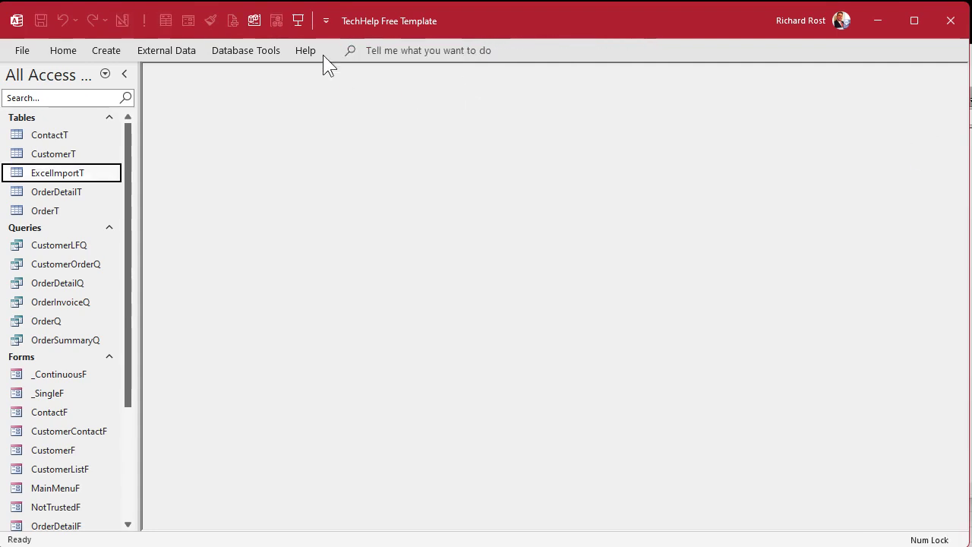
pyautogui.click(298, 21)
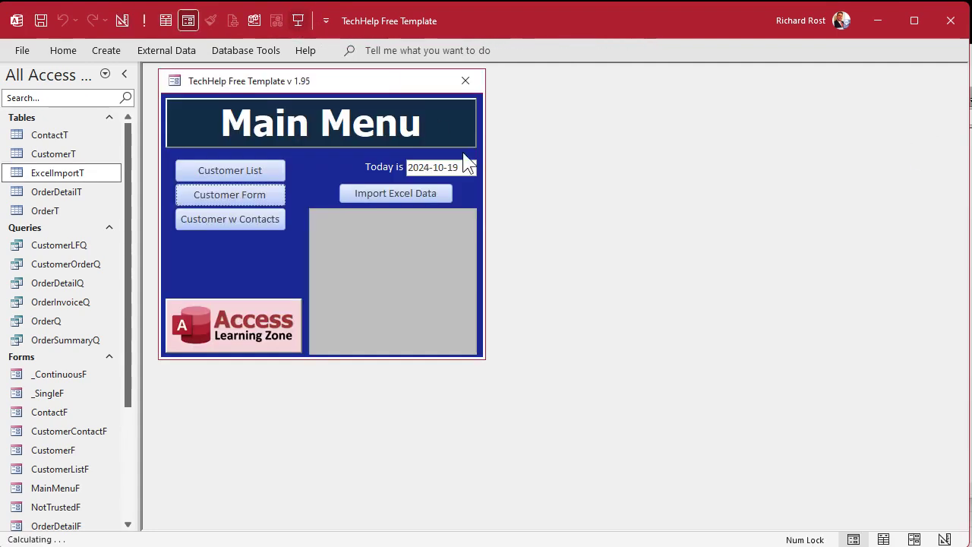
pyautogui.click(378, 190)
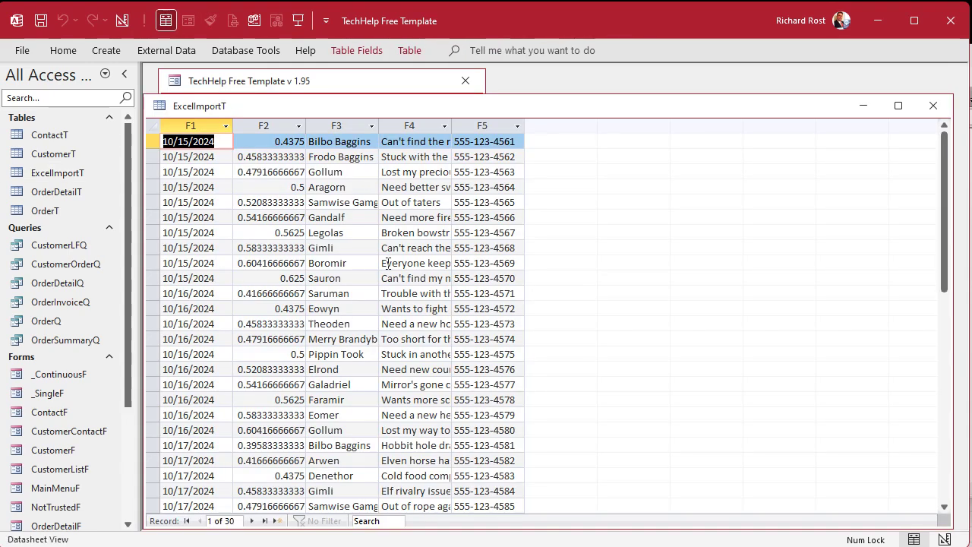
# Step: Compare the last imported ExcelImportT records with the final dated rows and the footer rows in the source Excel sheet
pyautogui.scroll(-3, 387, 263)
pyautogui.scroll(-2, 388, 263)
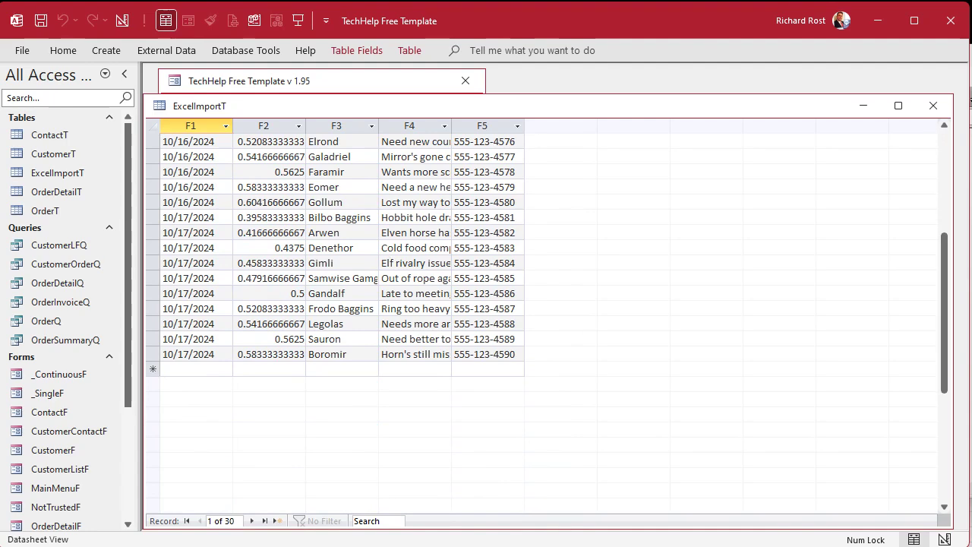
pyautogui.hotkey('alt', 'Tab')
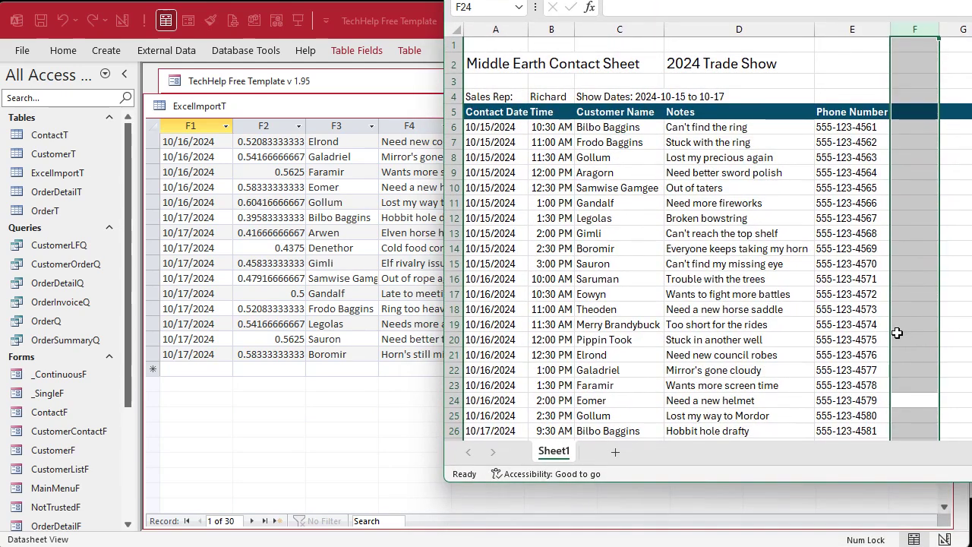
pyautogui.scroll(-6, 897, 333)
pyautogui.click(612, 293)
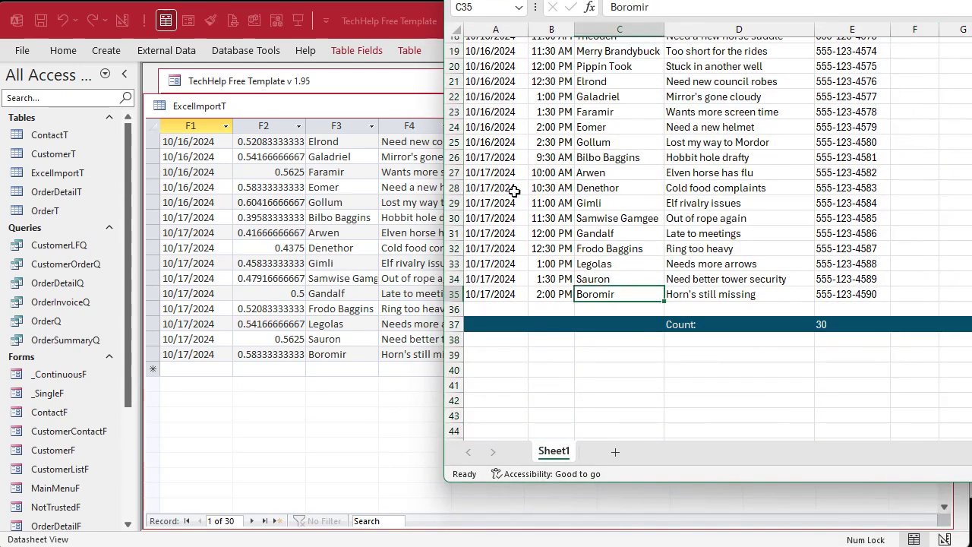
pyautogui.click(495, 126)
pyautogui.click(496, 143)
pyautogui.click(492, 158)
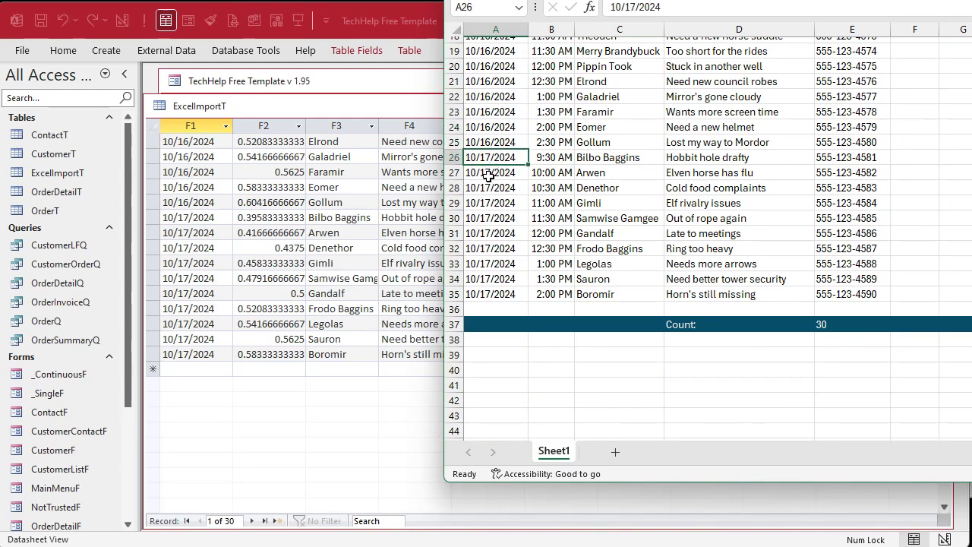
pyautogui.click(489, 172)
pyautogui.click(487, 188)
pyautogui.click(484, 202)
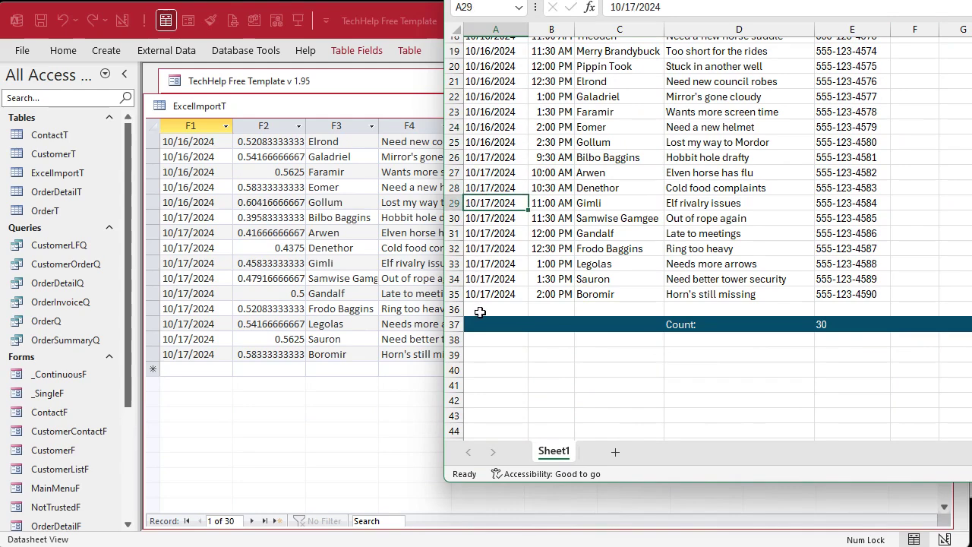
pyautogui.click(480, 310)
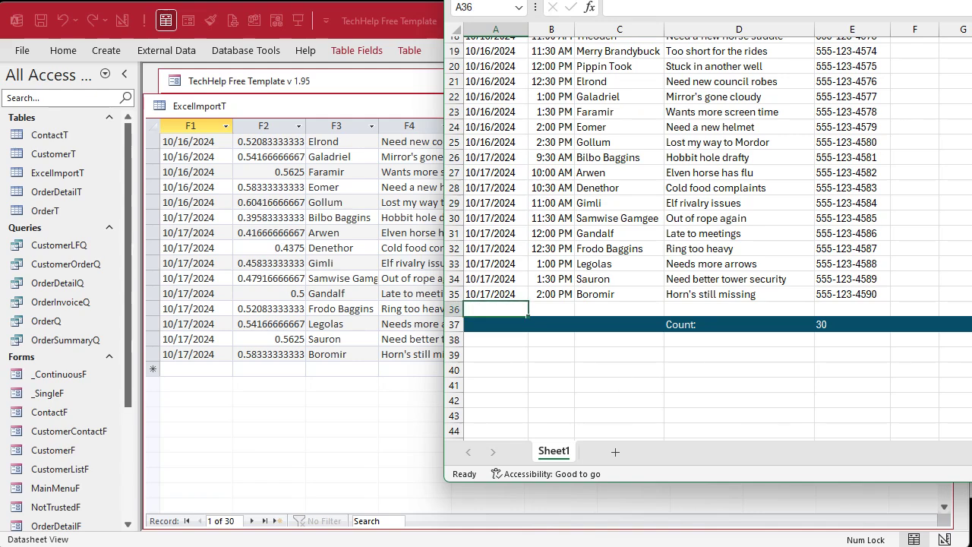
# Step: Switch back to the VBA editor and review the loop's IsDate test, FoundEnd deletion line and rs.EOF condition
pyautogui.hotkey('alt', 'Tab')
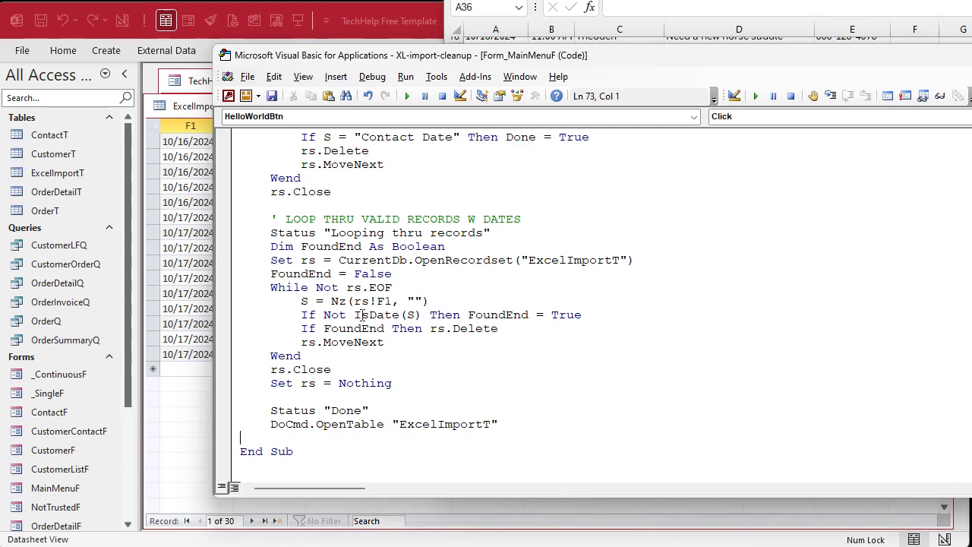
pyautogui.moveTo(301, 315); pyautogui.dragTo(626, 314)
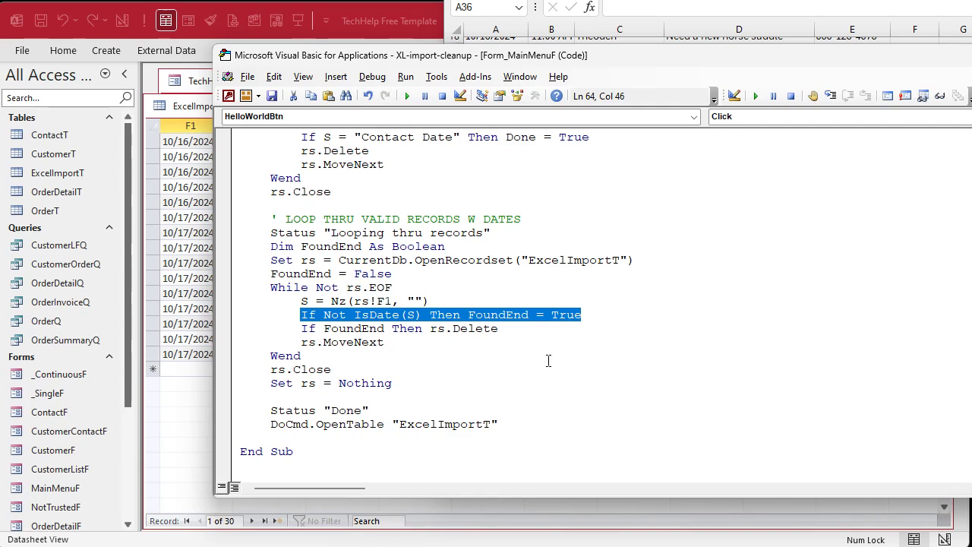
pyautogui.click(329, 328)
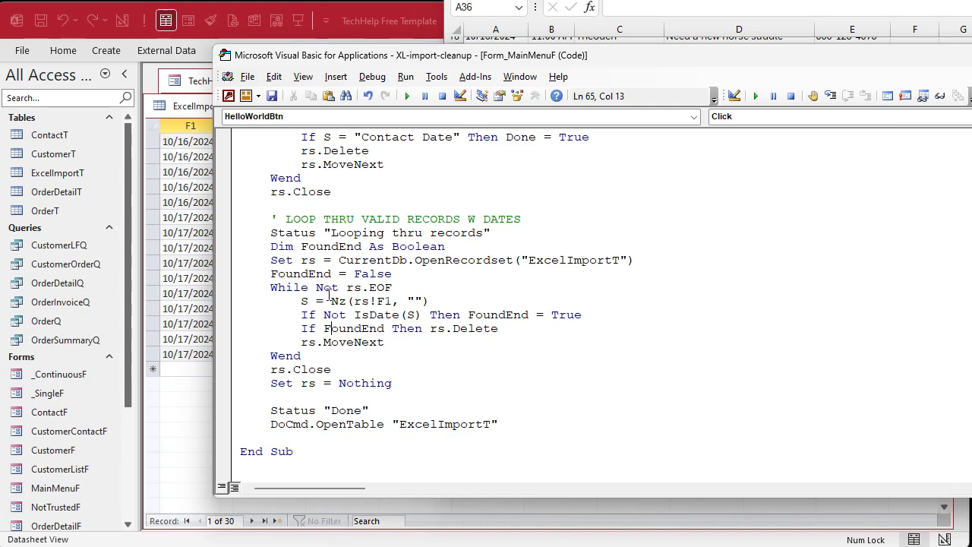
pyautogui.moveTo(352, 286); pyautogui.dragTo(394, 288)
pyautogui.click(359, 354)
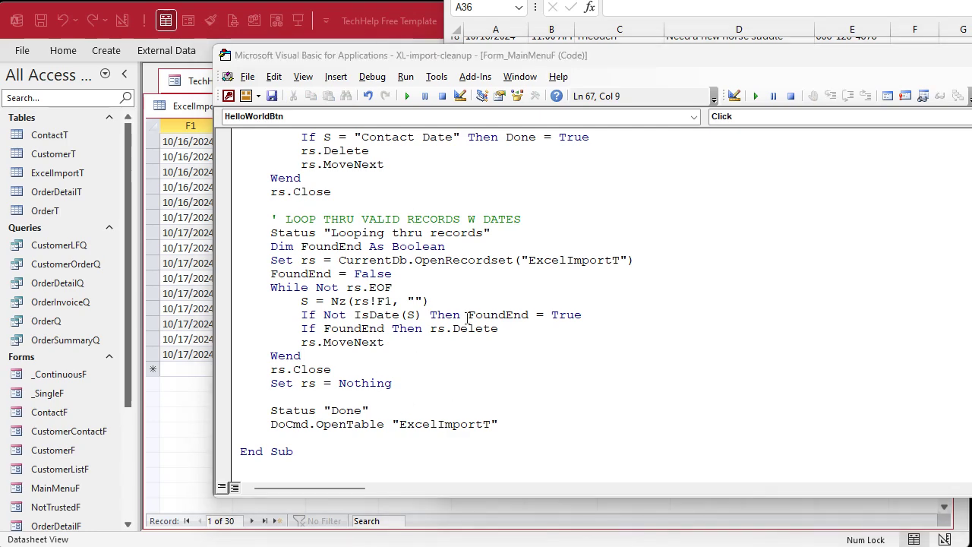
# Step: Return to the ExcelImportT datasheet and shorten its window from above to uncover the Main Menu's status log
pyautogui.press('F5')
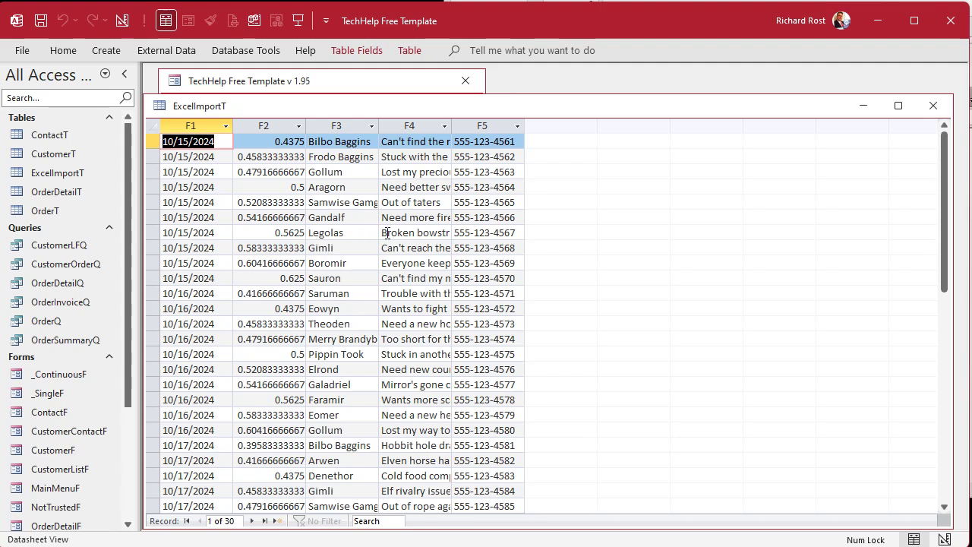
pyautogui.moveTo(697, 94); pyautogui.dragTo(731, 309)
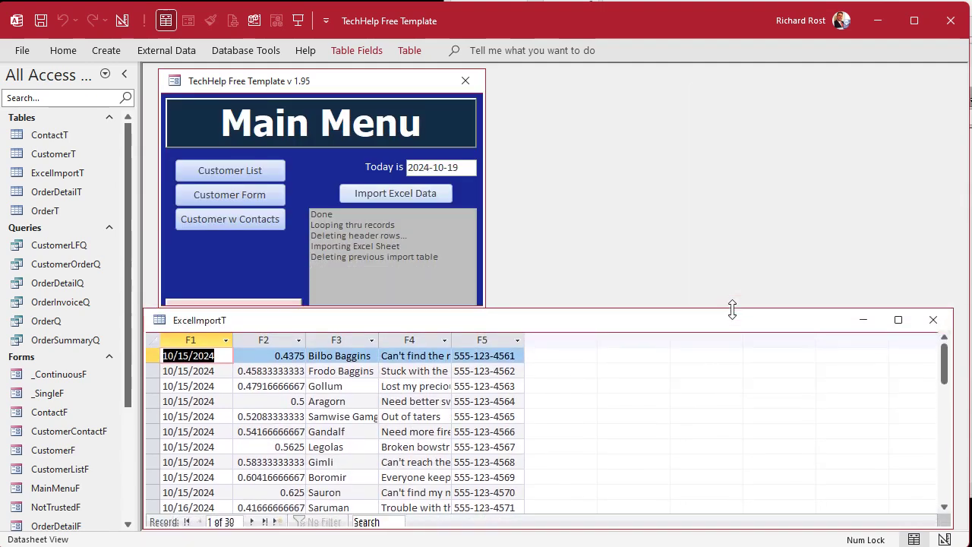
# Step: Create a new query in design view with the ExcelImportT table as its source, and close the table picker
pyautogui.click(106, 50)
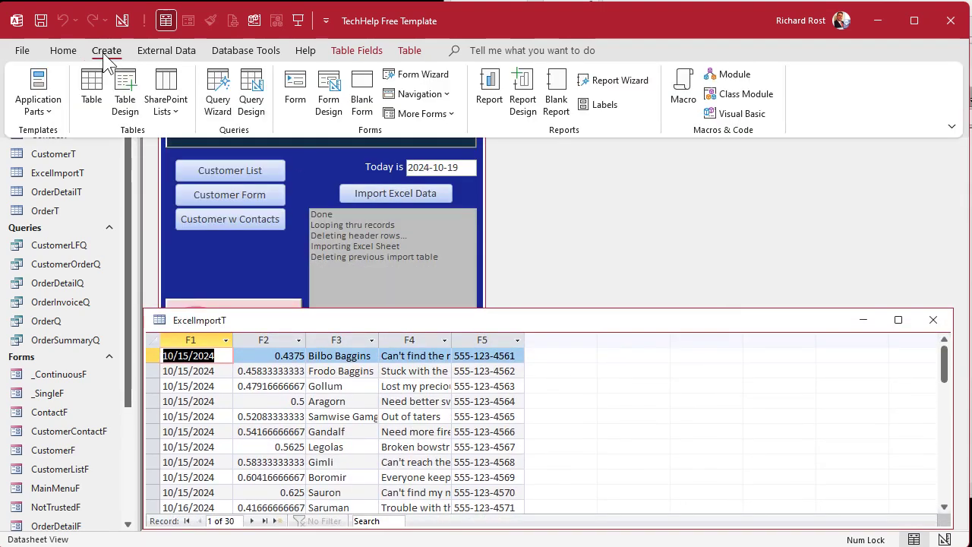
pyautogui.click(253, 103)
pyautogui.moveTo(300, 145); pyautogui.dragTo(278, 90)
pyautogui.doubleClick(833, 198)
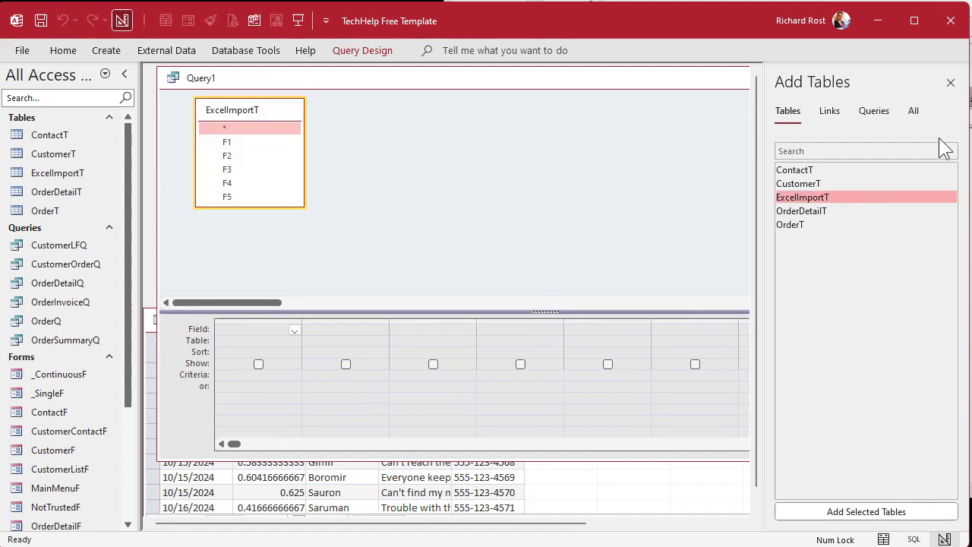
pyautogui.click(951, 83)
# Step: Shrink the query's table pane and window to fit above the ExcelImportT datasheet, and widen the first grid column
pyautogui.moveTo(653, 313); pyautogui.dragTo(662, 237)
pyautogui.moveTo(587, 459); pyautogui.dragTo(602, 319)
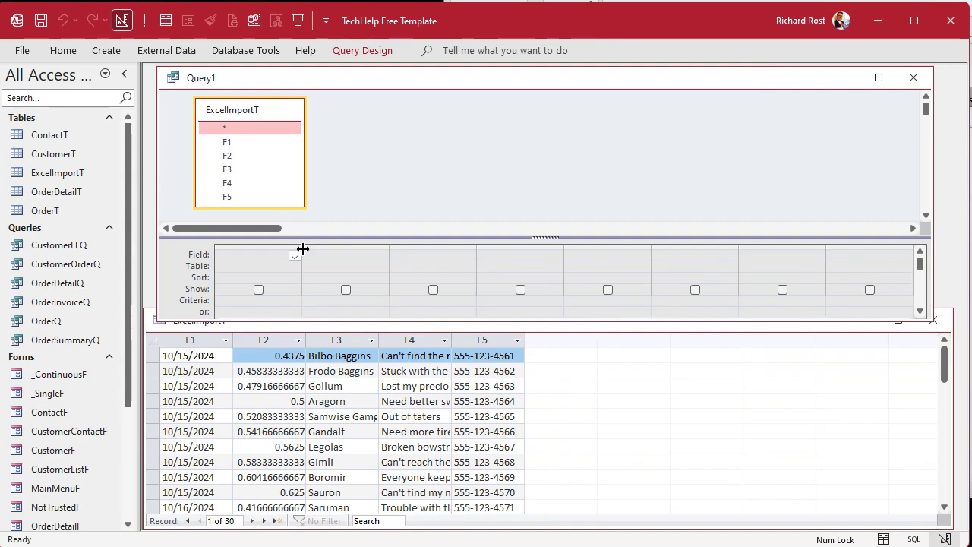
pyautogui.moveTo(301, 246); pyautogui.dragTo(400, 246)
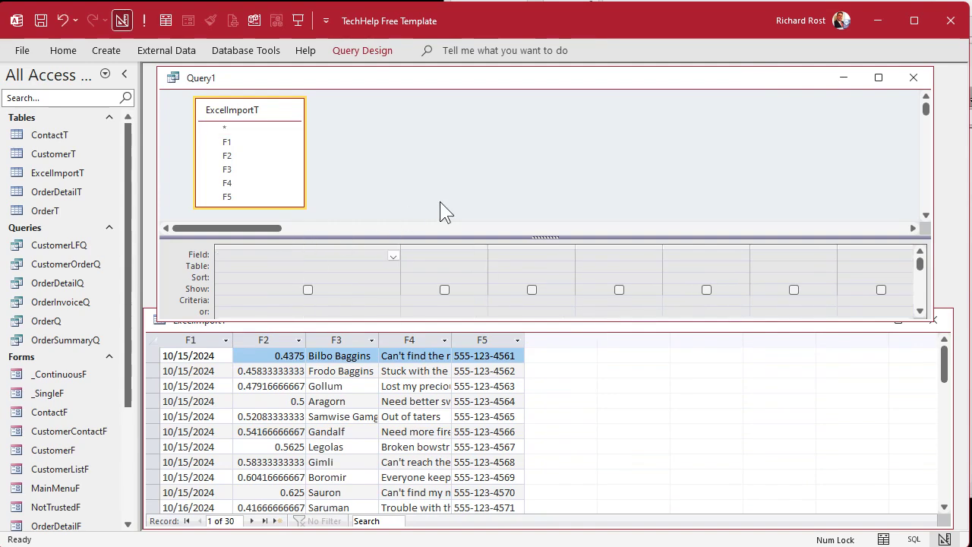
# Step: Add the calculated field ContactDateTime: CDate(F1)+F2 to the query, run it and widen the resulting column
pyautogui.write('ContactDateTi')
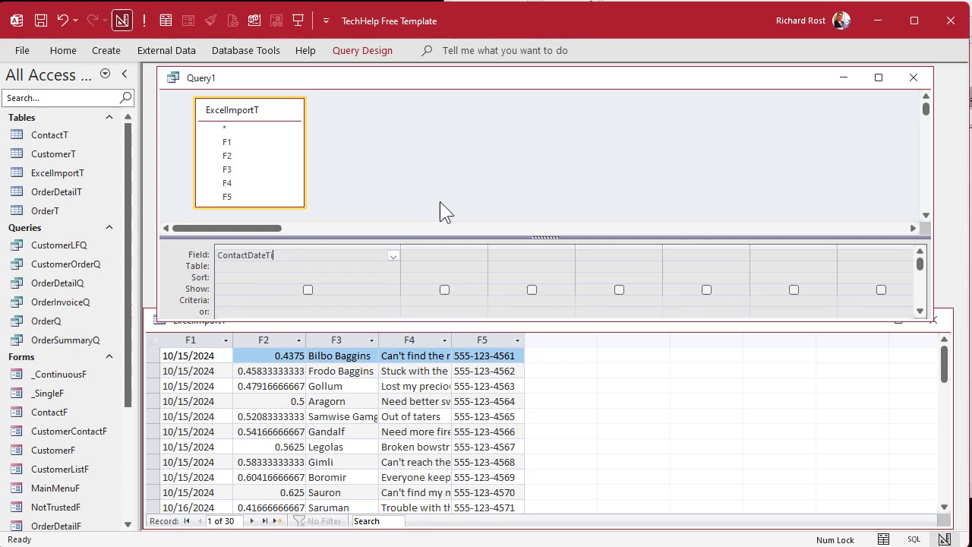
pyautogui.write('me: ')
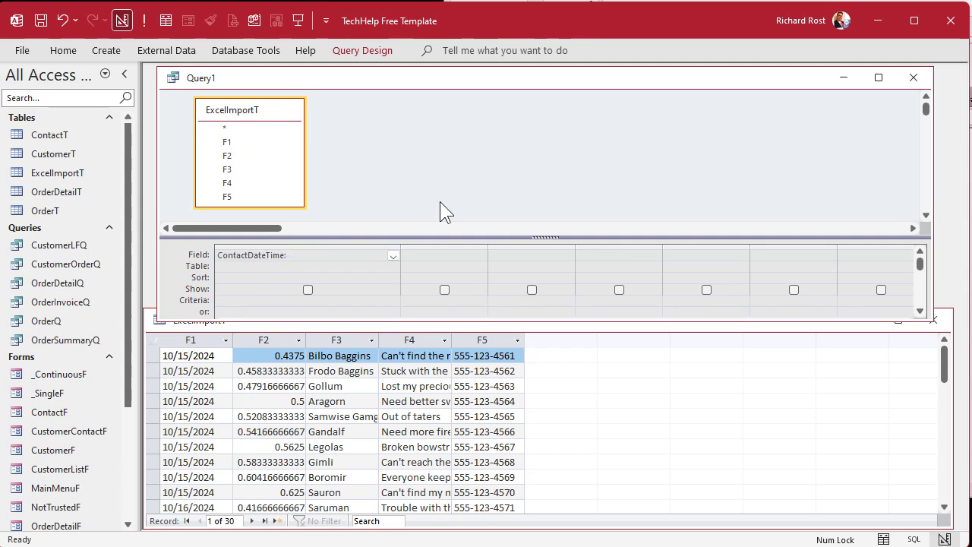
pyautogui.write('CDate(F1)+F2')
pyautogui.click(143, 20)
pyautogui.moveTo(247, 96); pyautogui.dragTo(343, 96)
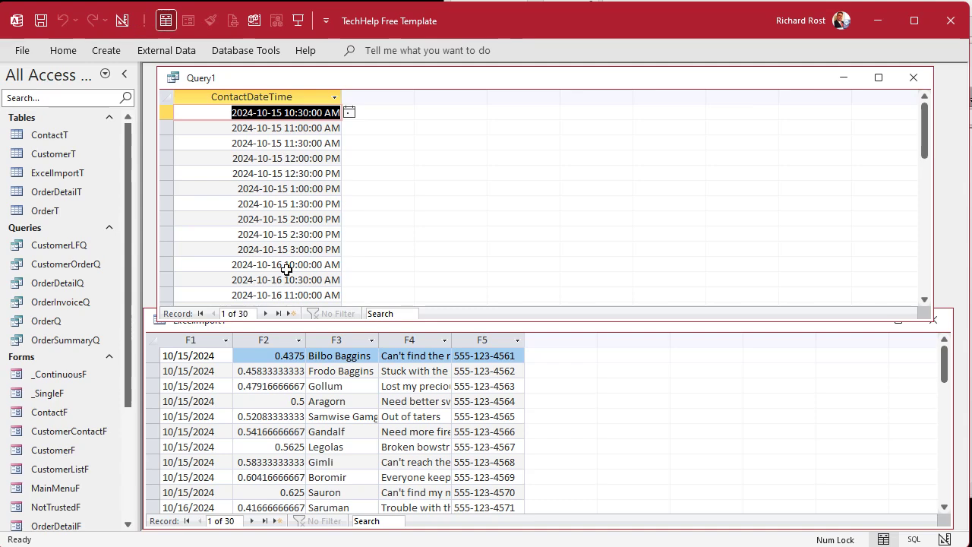
# Step: Switch to the Excel trade show sheet, compare its contact dates and times with the ContactDateTime values, and return to Access
pyautogui.hotkey('alt', 'Tab')
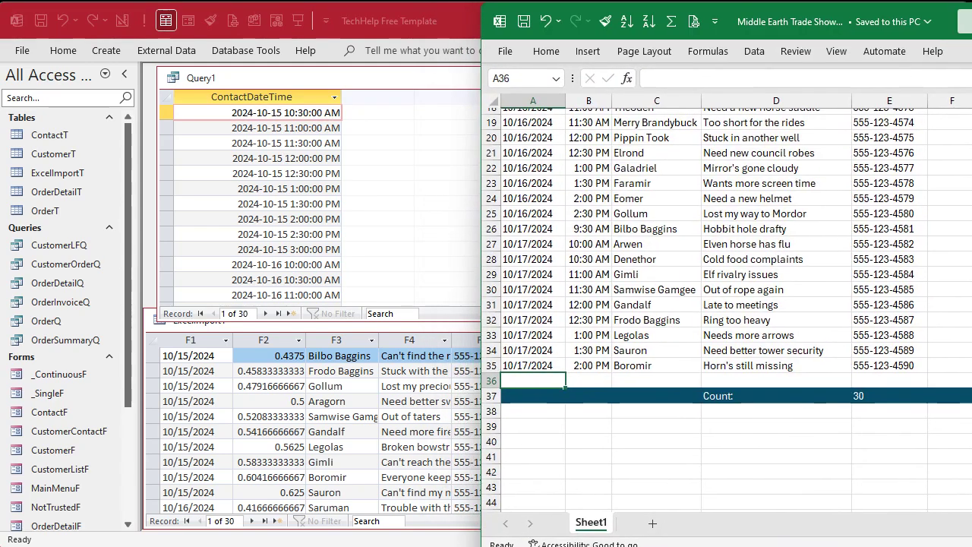
pyautogui.scroll(6, 554, 181)
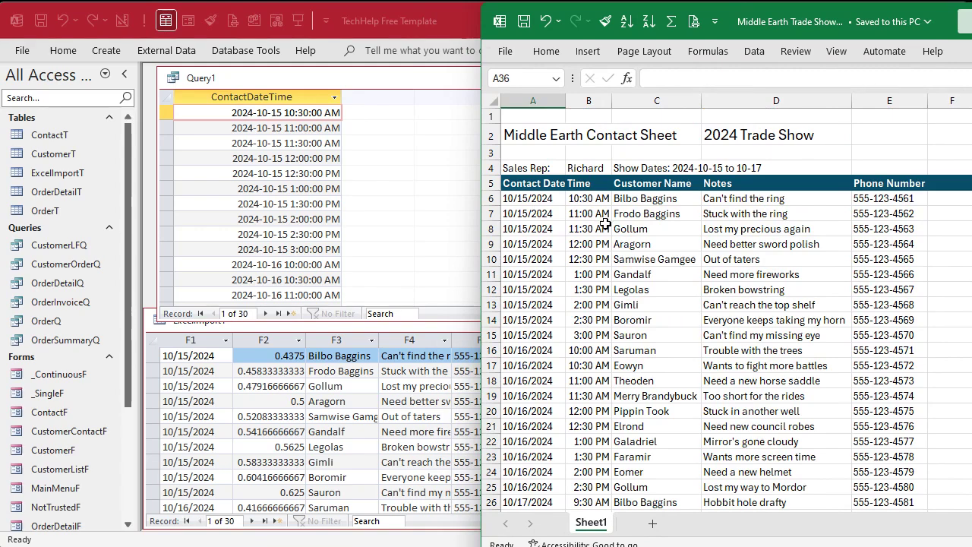
pyautogui.click(376, 79)
# Step: In the query's design, add the renamed fields CustomerName: F3, Notes: F4 and Phone: F5 after ContactDateTime
pyautogui.click(124, 21)
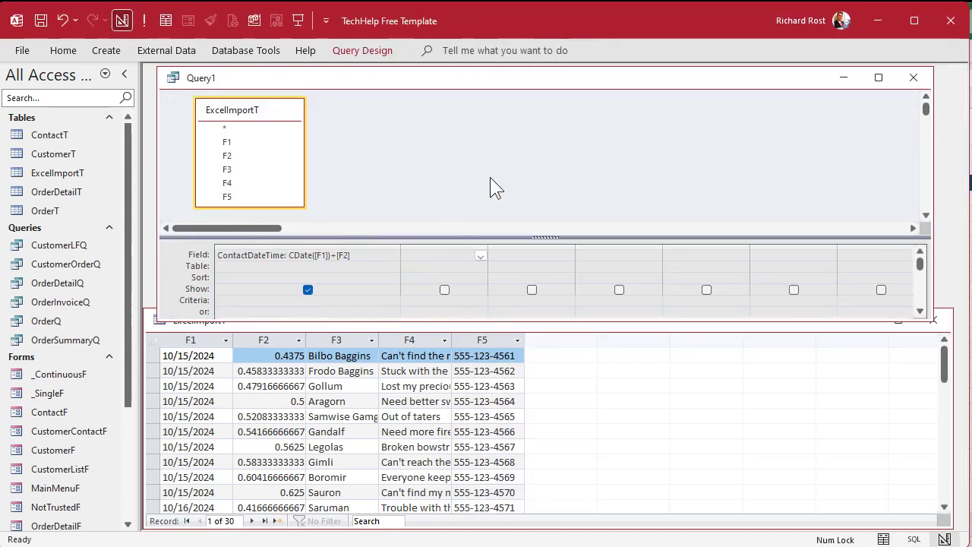
pyautogui.write('CustomerName: F3')
pyautogui.press('Tab')
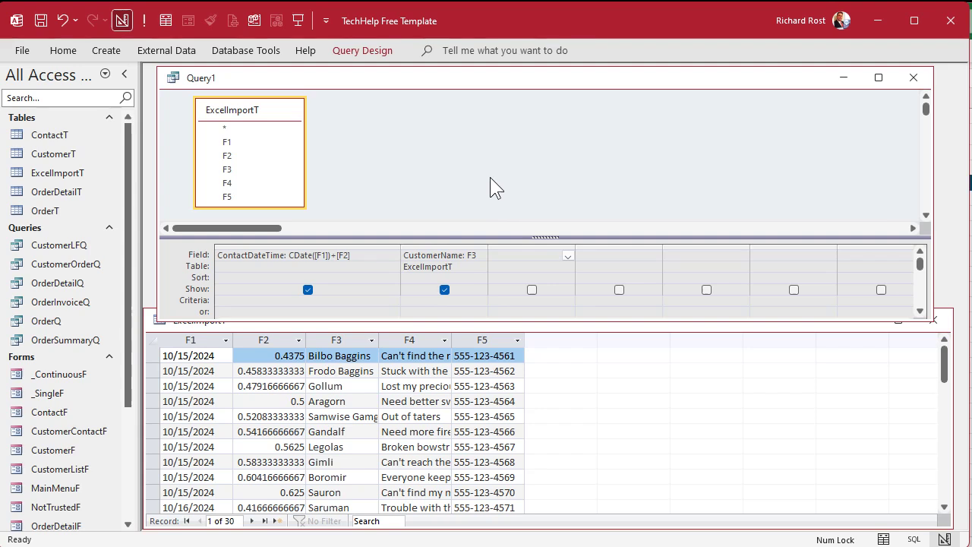
pyautogui.write('Notes: F4')
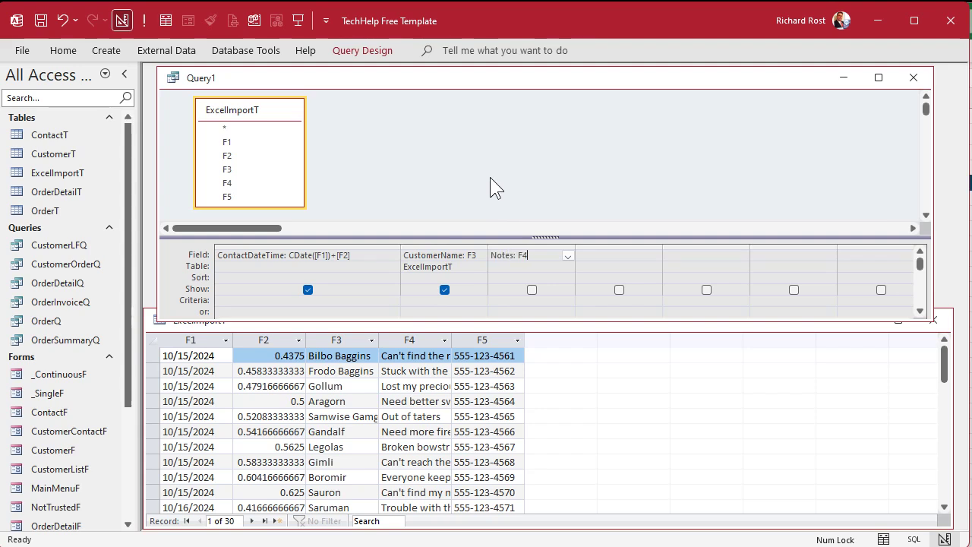
pyautogui.press('Tab')
pyautogui.write('Phon')
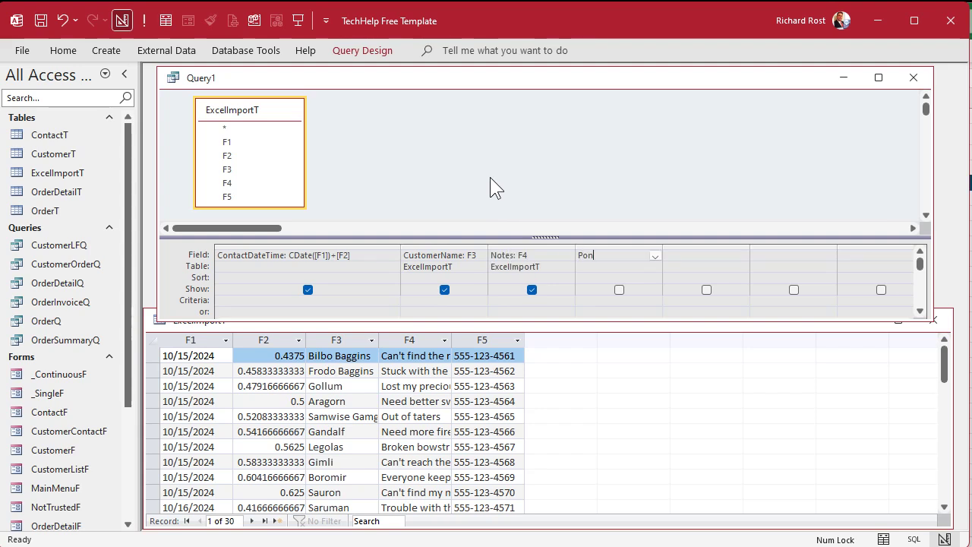
pyautogui.press('BackSpace')
pyautogui.press('BackSpace')
pyautogui.press('BackSpace')
pyautogui.write('hone: F5')
pyautogui.press('Tab')
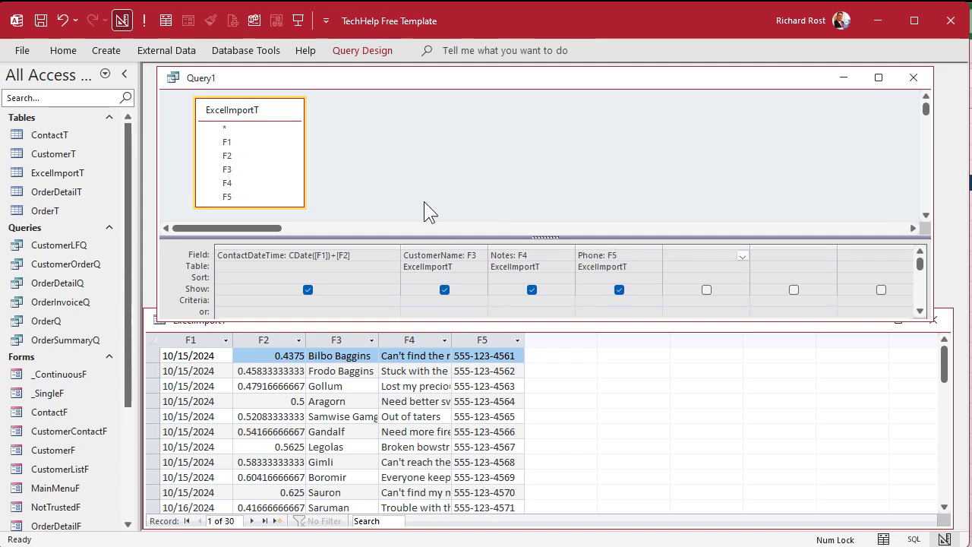
# Step: Run the query and fit the ContactDateTime, CustomerName, Notes and Phone columns to their contents
pyautogui.click(142, 21)
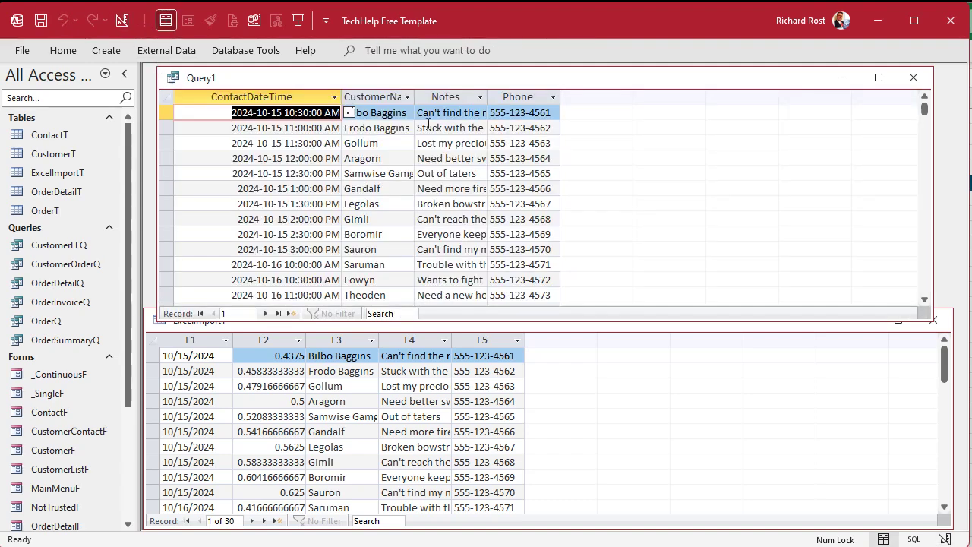
pyautogui.doubleClick(341, 97)
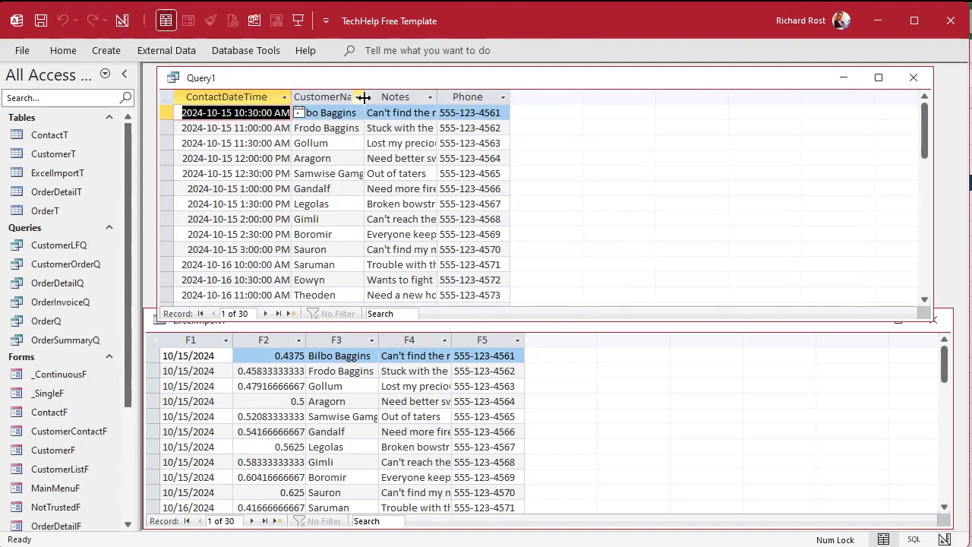
pyautogui.doubleClick(364, 97)
pyautogui.doubleClick(460, 97)
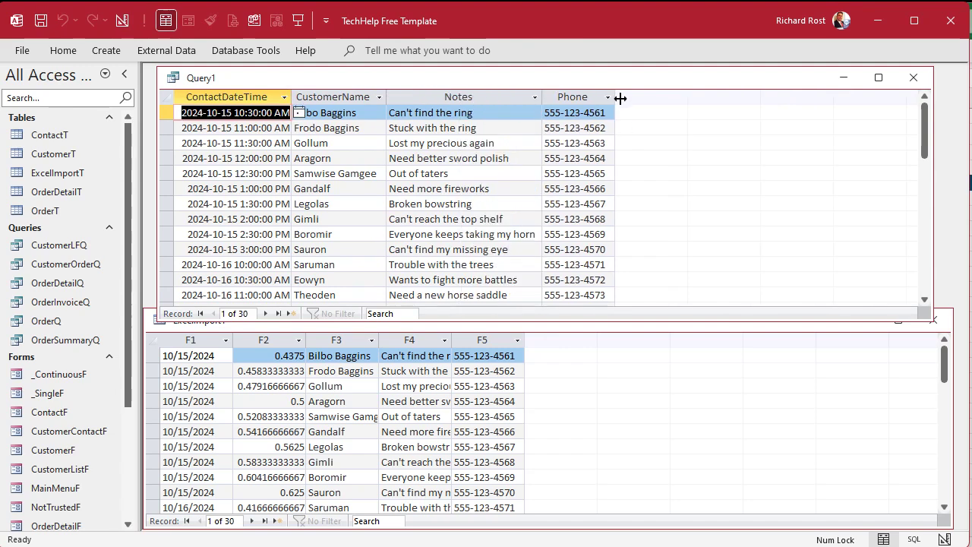
pyautogui.doubleClick(621, 98)
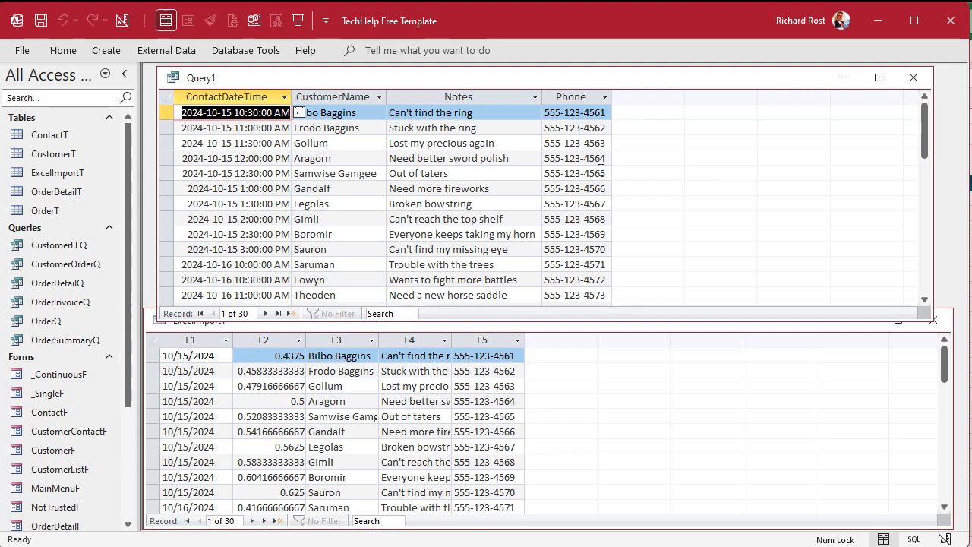
# Step: Save the new query as ExcelImportQ
pyautogui.click(65, 135)
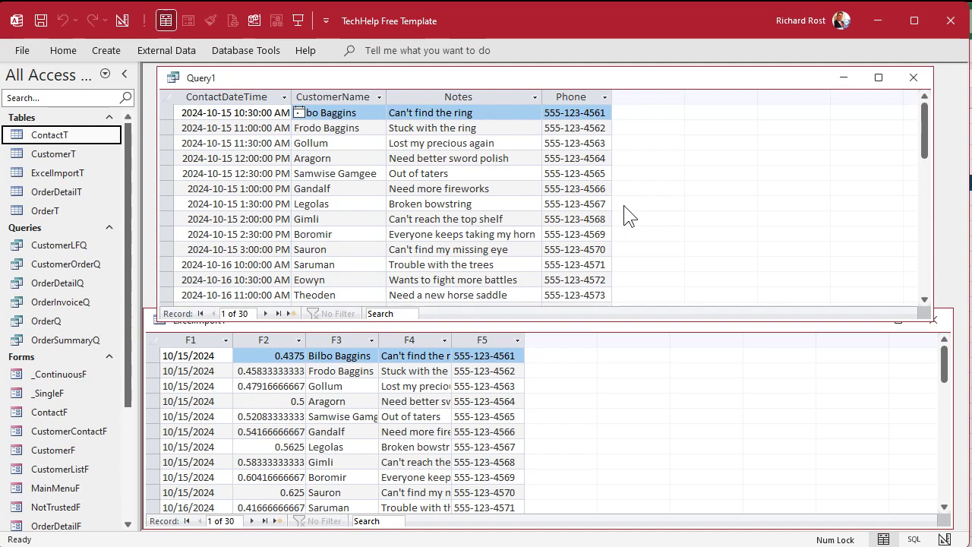
pyautogui.hotkey('ctrl', 's')
pyautogui.write('Excel')
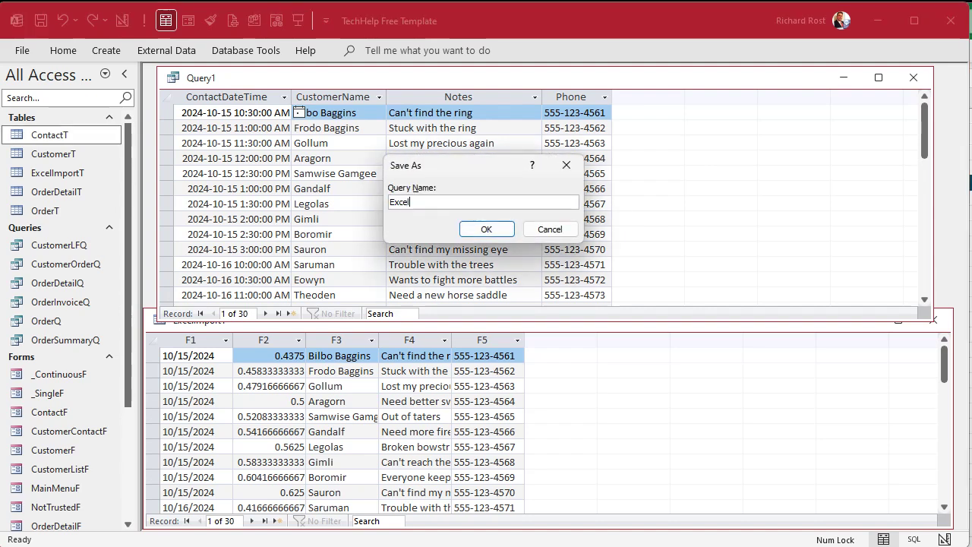
pyautogui.write('ImportQ')
pyautogui.press('Return')
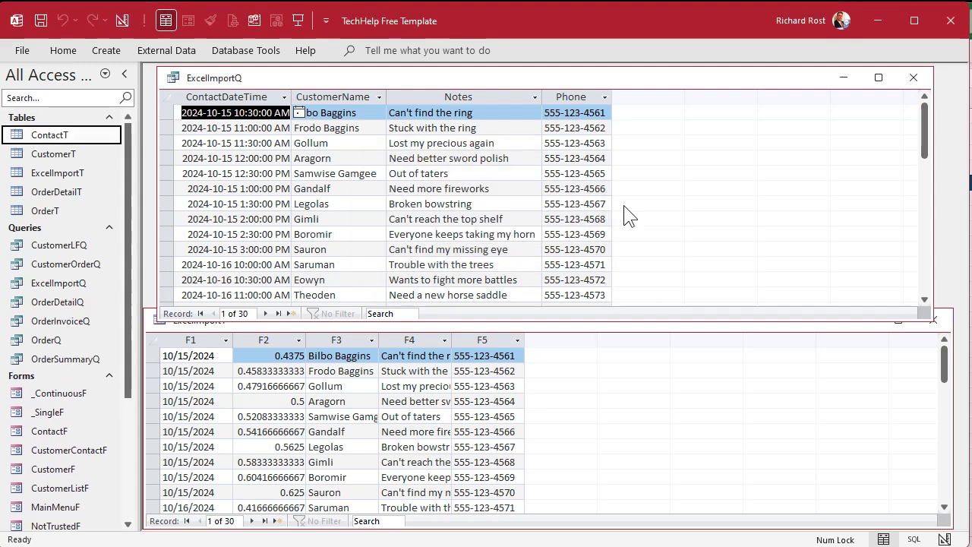
# Step: Bring the Excel trade show sheet forward and highlight its header rows 1 to 5 and footer rows 36 to 39
pyautogui.moveTo(971, 190); pyautogui.dragTo(962, 79)
pyautogui.moveTo(206, 160); pyautogui.dragTo(211, 228)
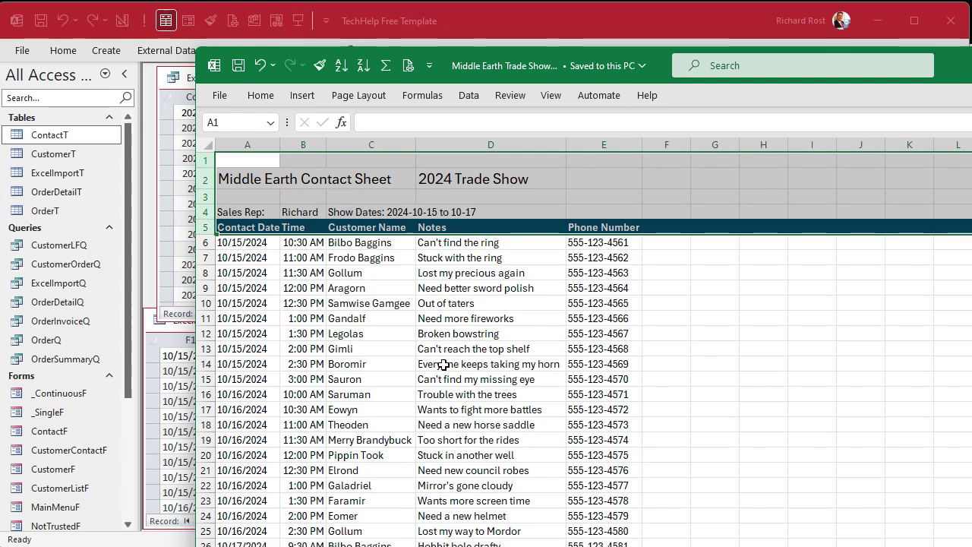
pyautogui.scroll(-7, 443, 365)
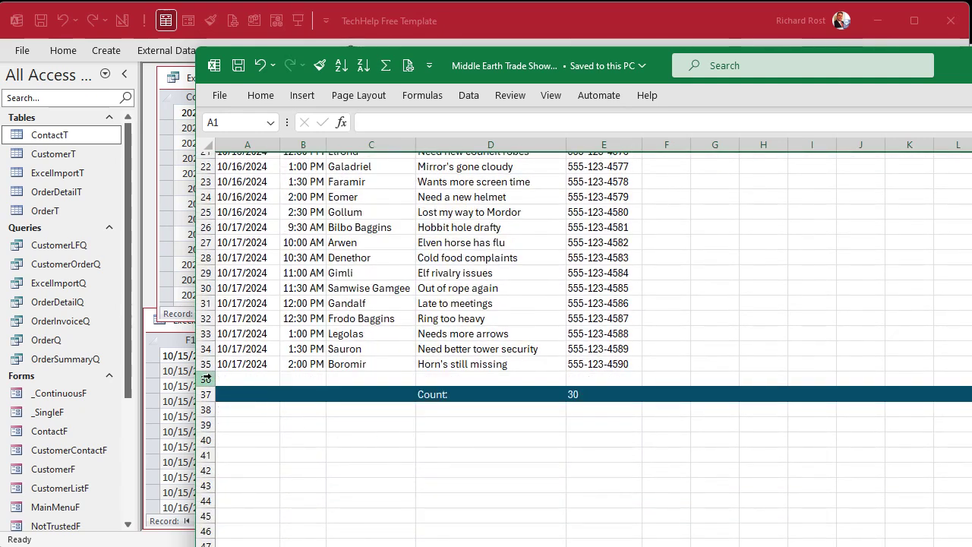
pyautogui.moveTo(206, 378); pyautogui.dragTo(206, 425)
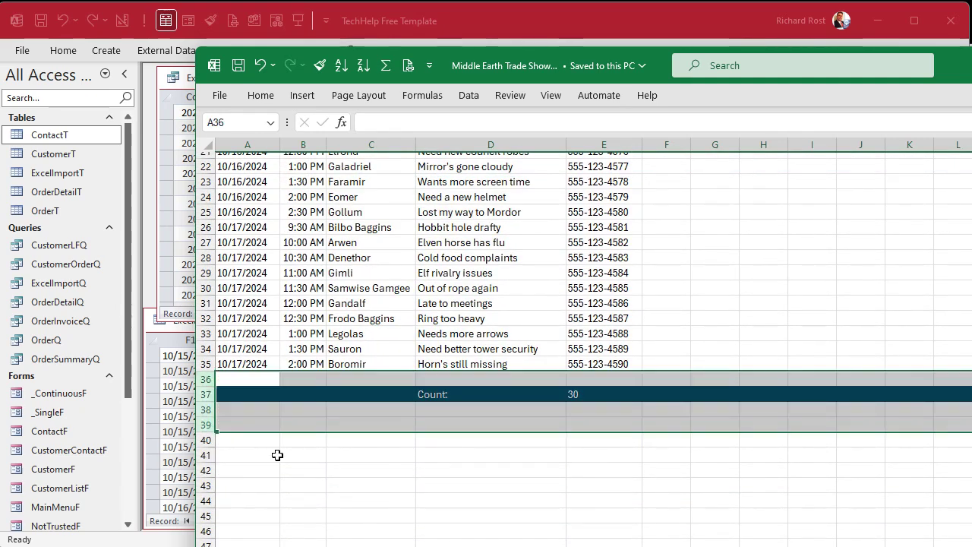
# Step: Switch back to Access and check the last and first records of the ExcelImportT datasheet for leftover header or footer rows
pyautogui.click(184, 414)
pyautogui.scroll(-8, 322, 406)
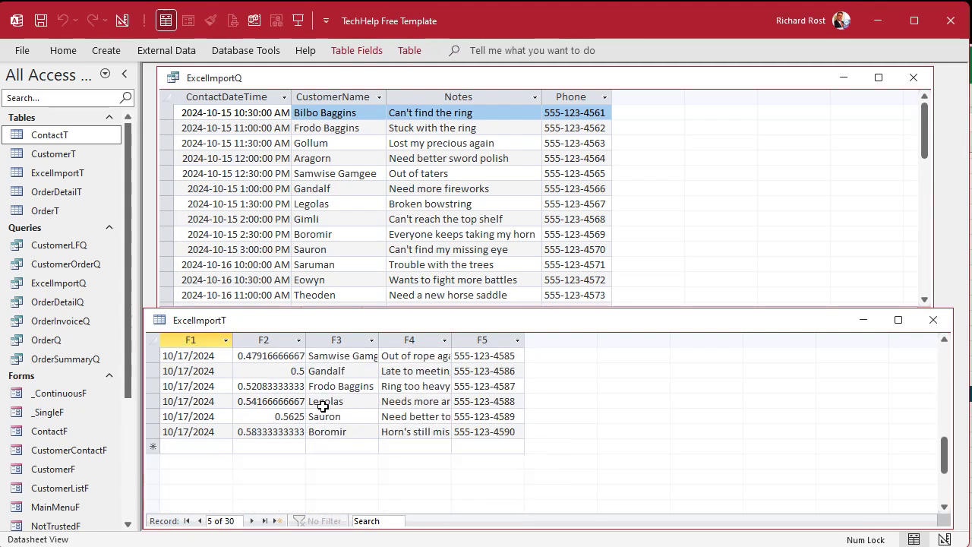
pyautogui.scroll(8, 323, 407)
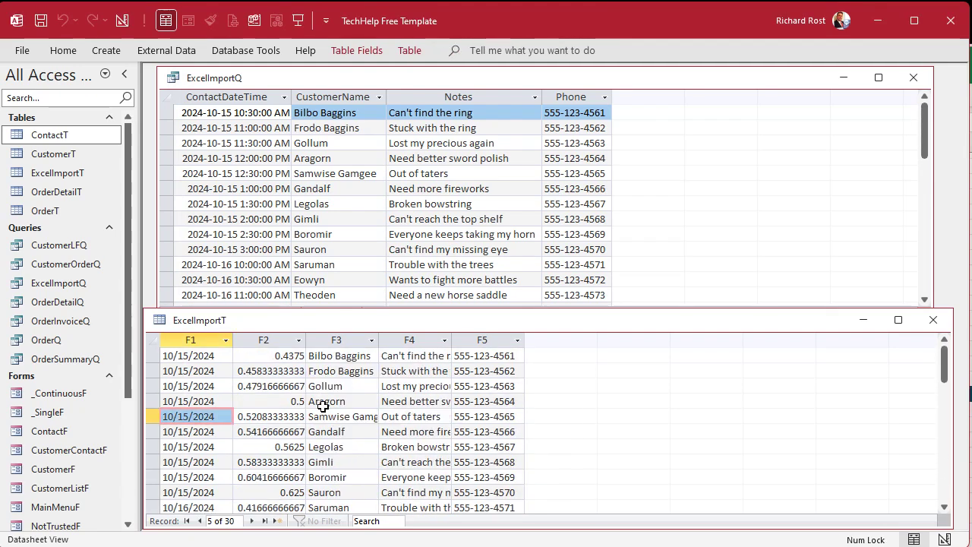
pyautogui.hotkey('shift', 'space')
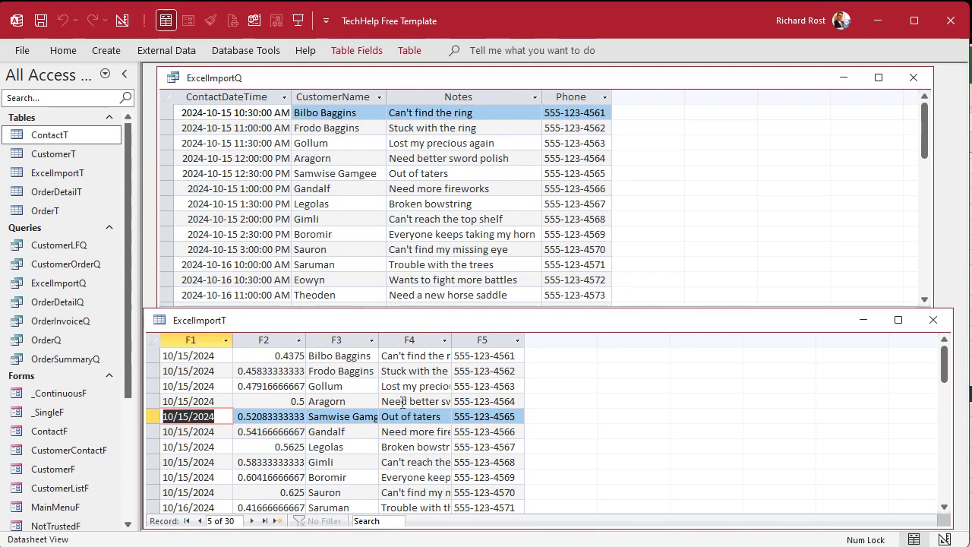
# Step: Switch to the Excel trade show sheet again and review its title rows, column headings and contact entries
pyautogui.hotkey('alt', 'Tab')
pyautogui.scroll(7, 570, 364)
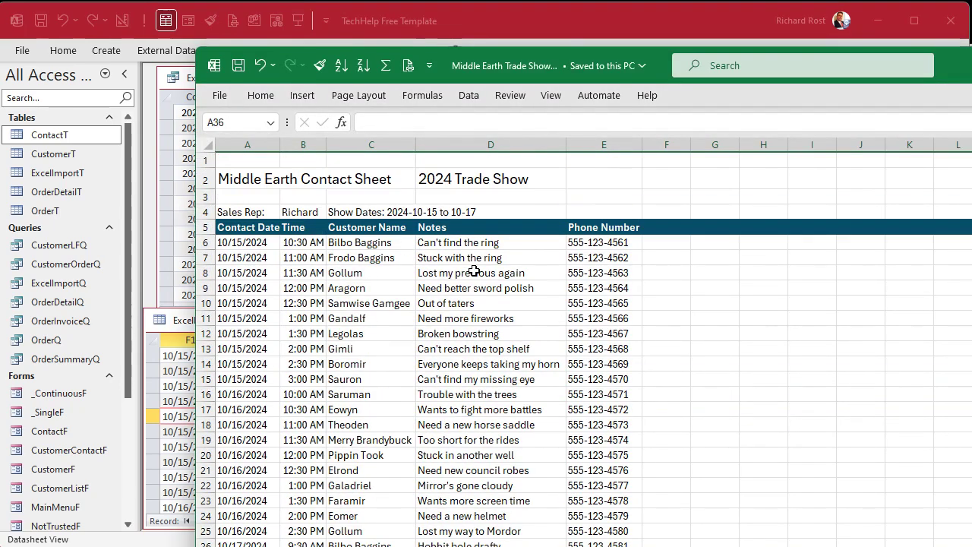
pyautogui.scroll(-1, 466, 401)
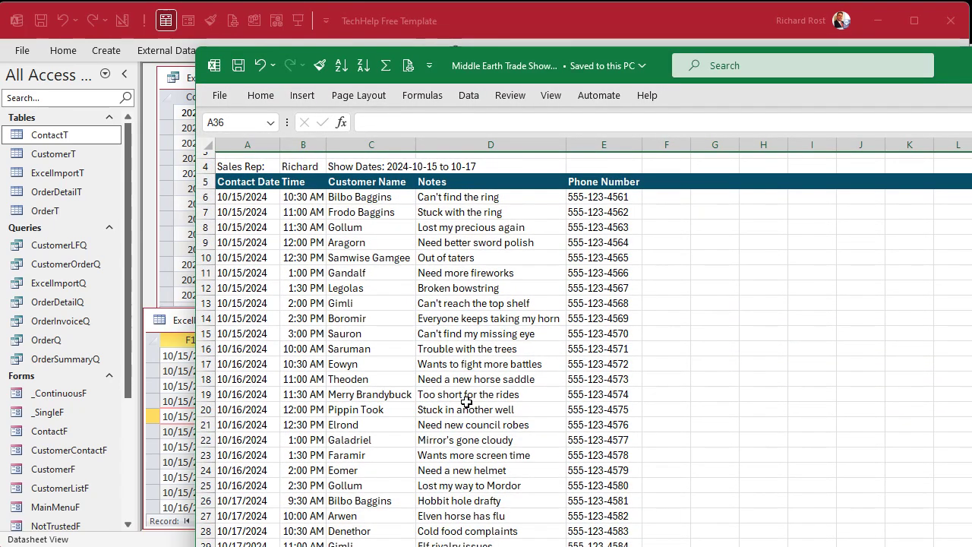